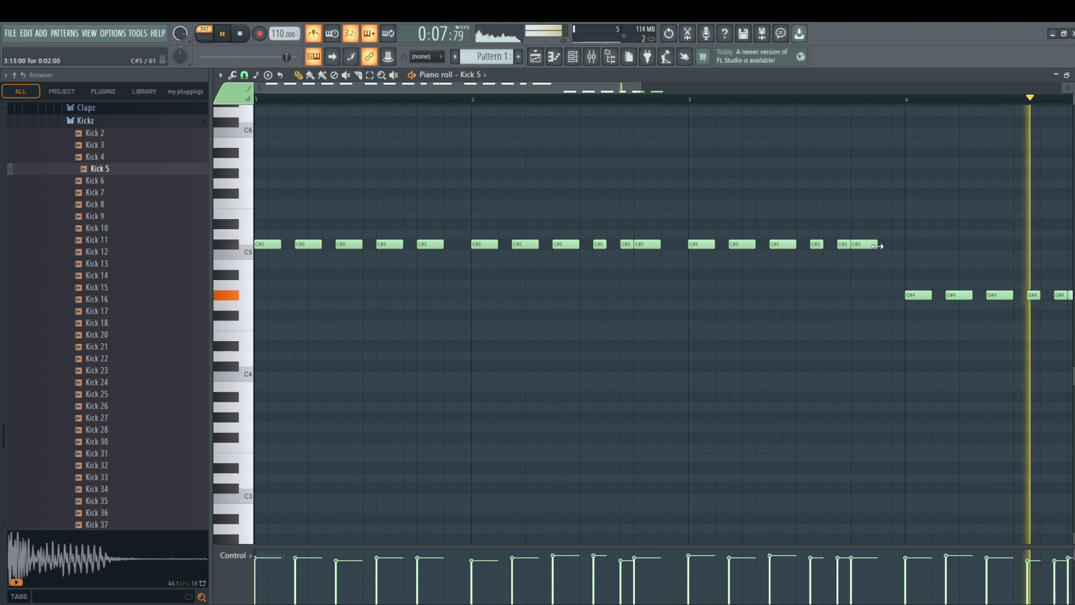
Shorten the last C#5 kick note in bar 2 and add a short C#5 note just before bar 3.
click(879, 245)
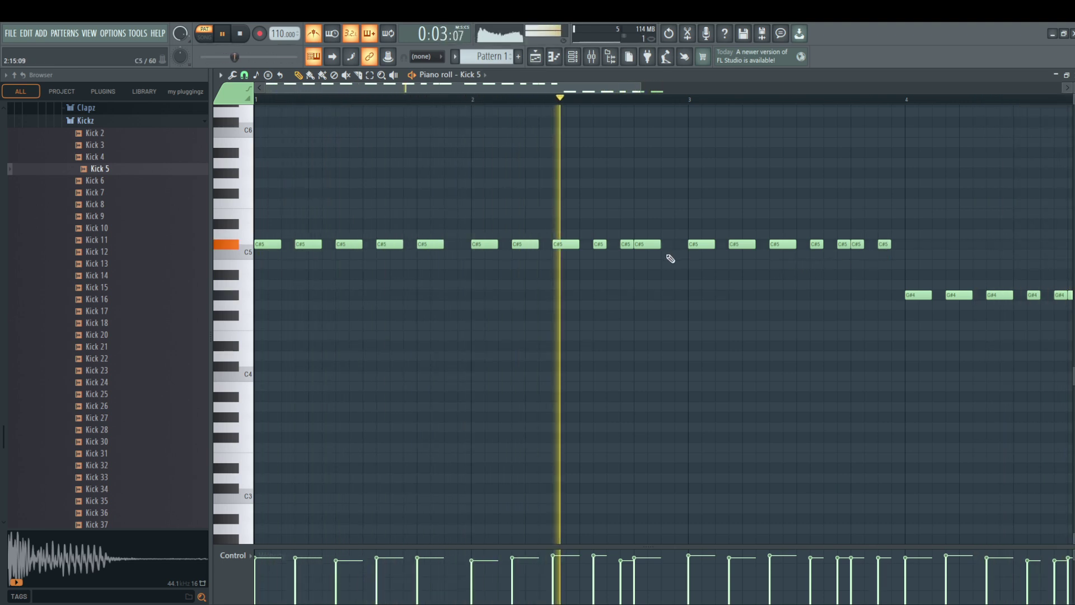
drag(658, 246, 647, 247)
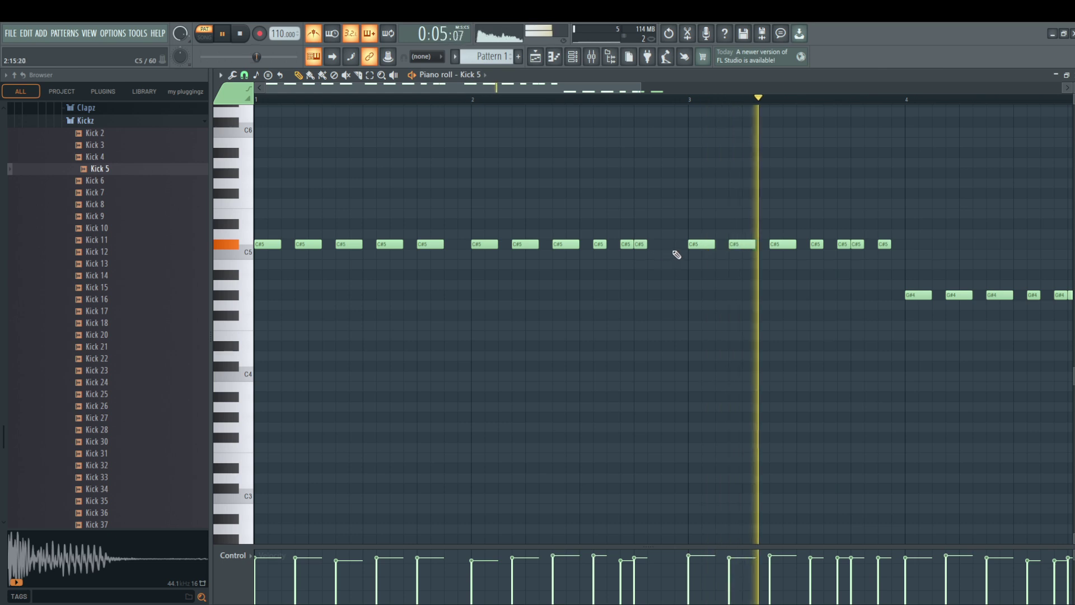
right_click(884, 246)
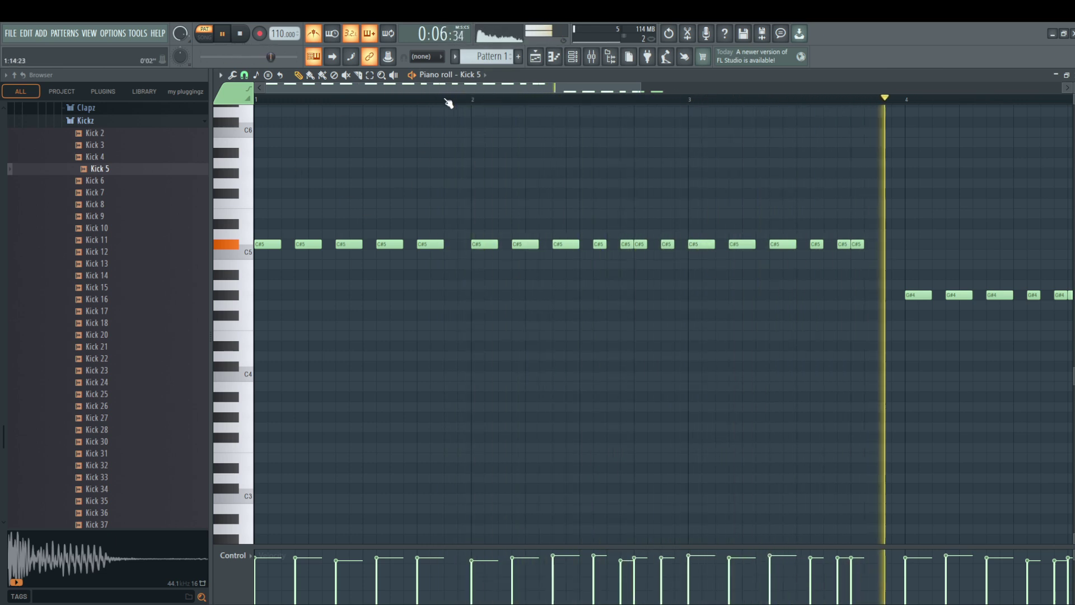
Open the kit's Snarez folder and audition the rim samples and the snares up to Snare 10.
click(104, 123)
click(105, 146)
click(100, 159)
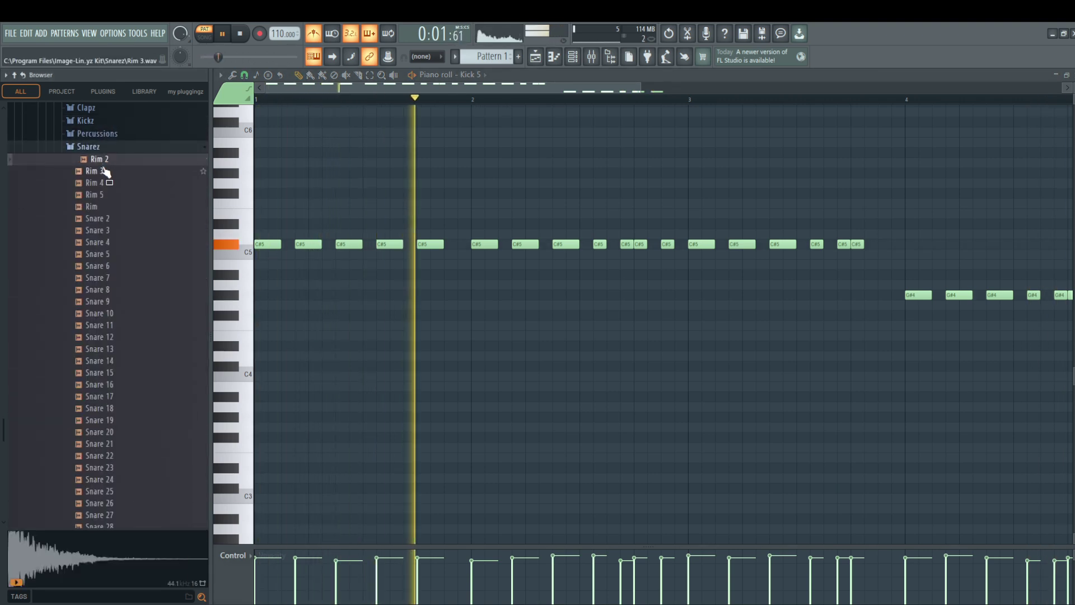
click(104, 170)
click(102, 185)
click(102, 208)
click(102, 231)
click(103, 244)
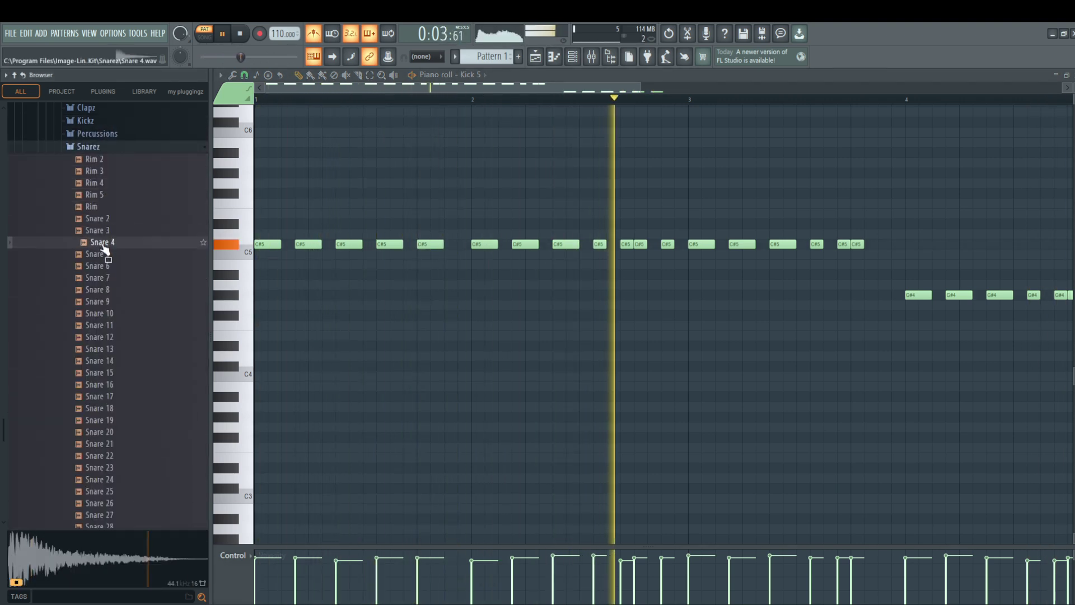
click(103, 267)
click(101, 282)
click(107, 314)
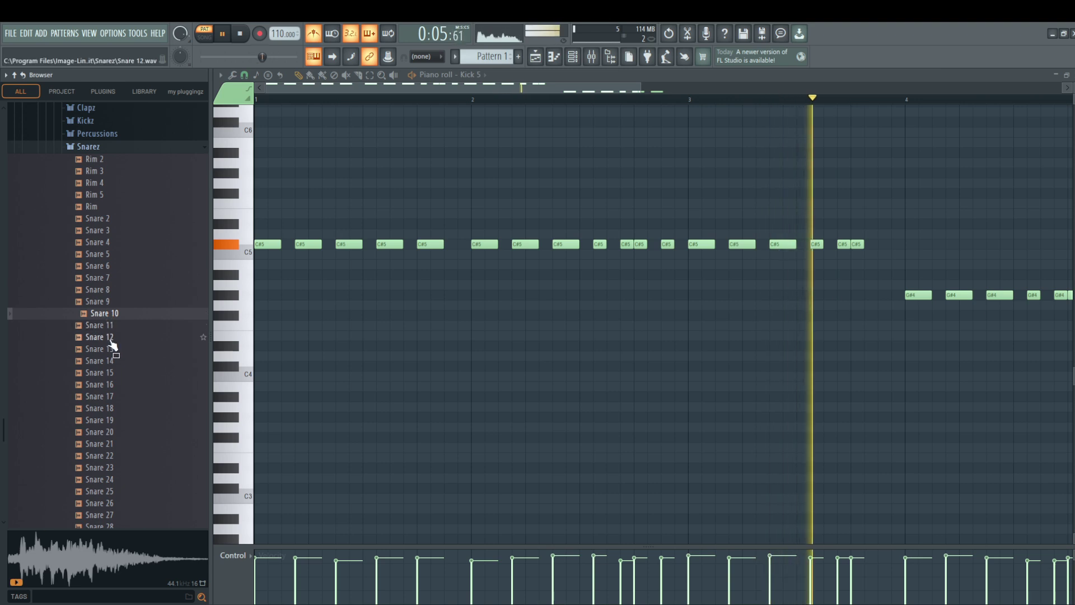
Audition the Snarez samples from Snare 12 through Snare 27.
click(110, 338)
click(109, 362)
click(110, 384)
click(109, 396)
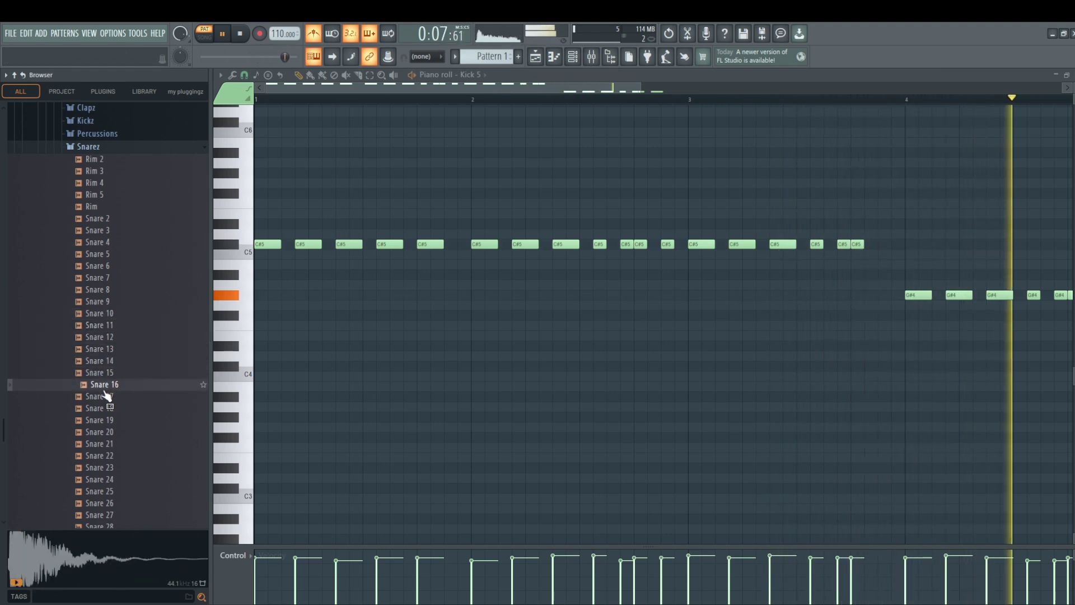
click(109, 409)
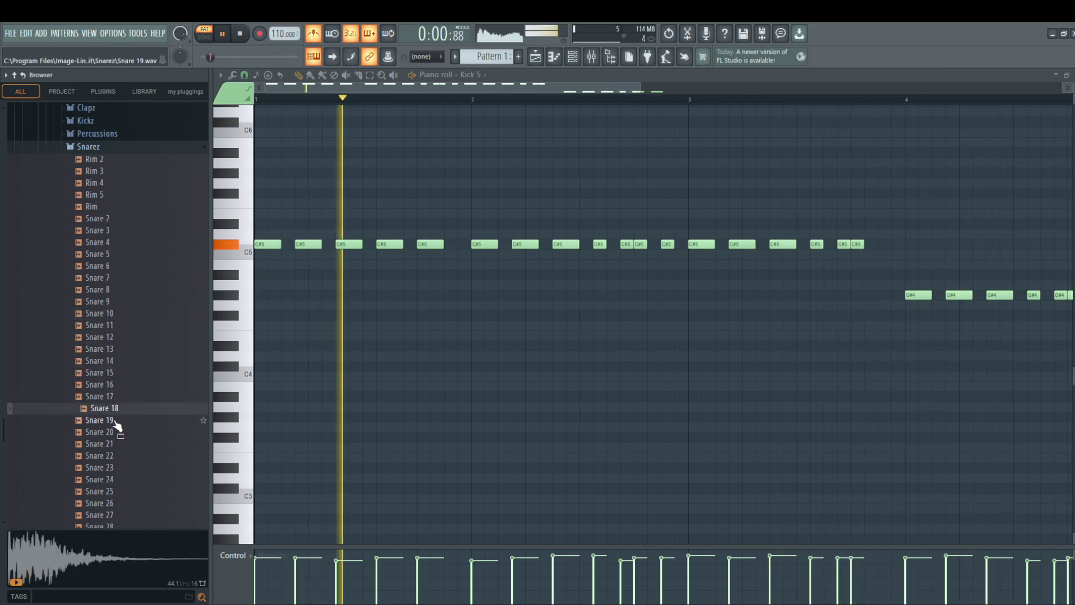
click(110, 421)
click(109, 434)
click(110, 456)
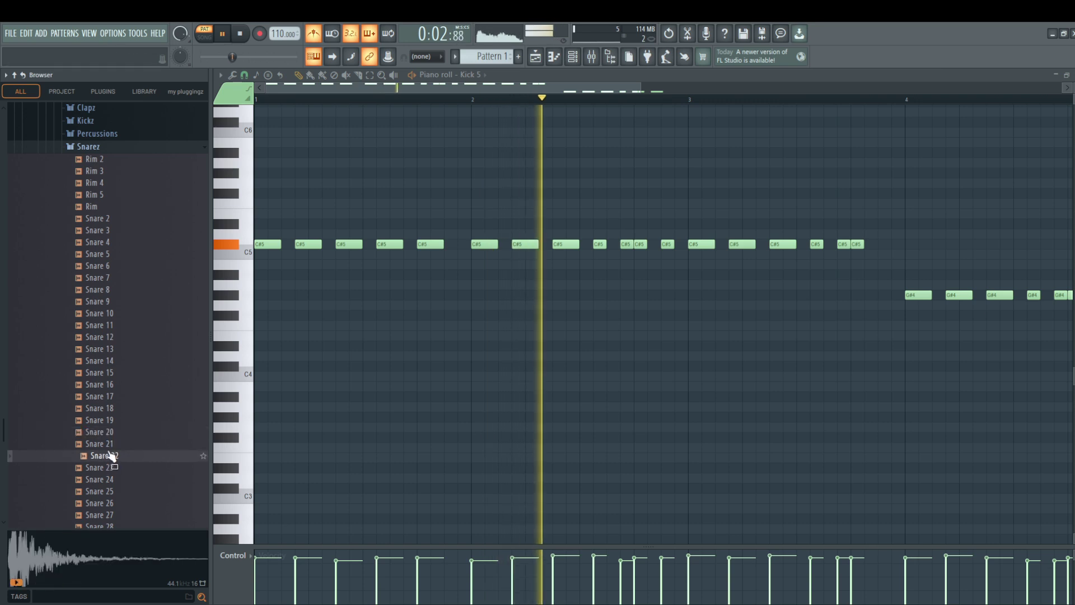
click(105, 469)
click(108, 491)
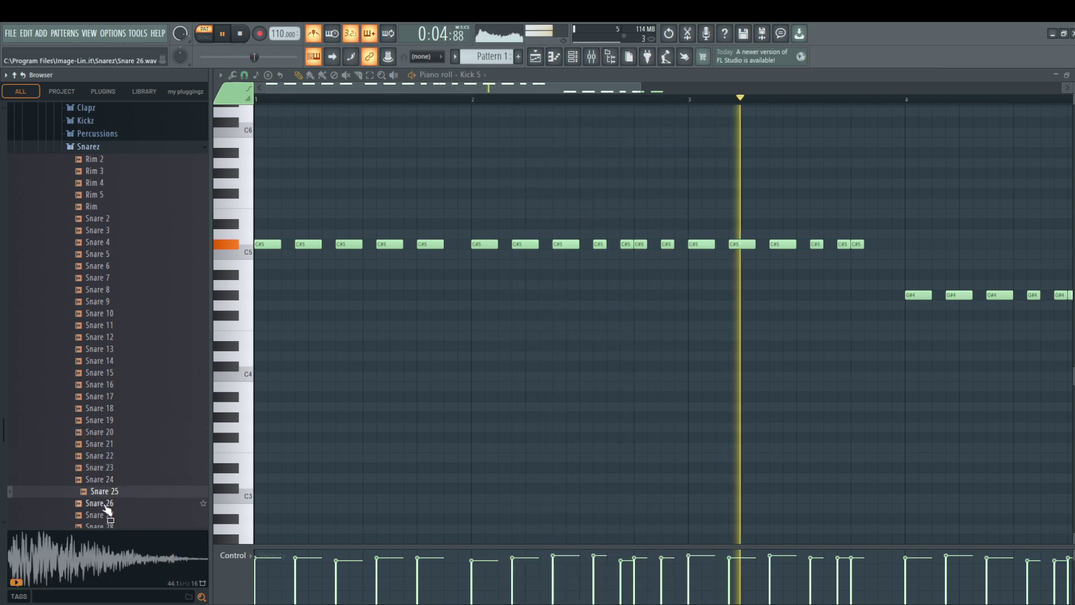
click(107, 503)
click(105, 516)
Audition the final Snarez samples in reverse order, from Snare back to Snare 35.
scroll(129, 514, down, 8)
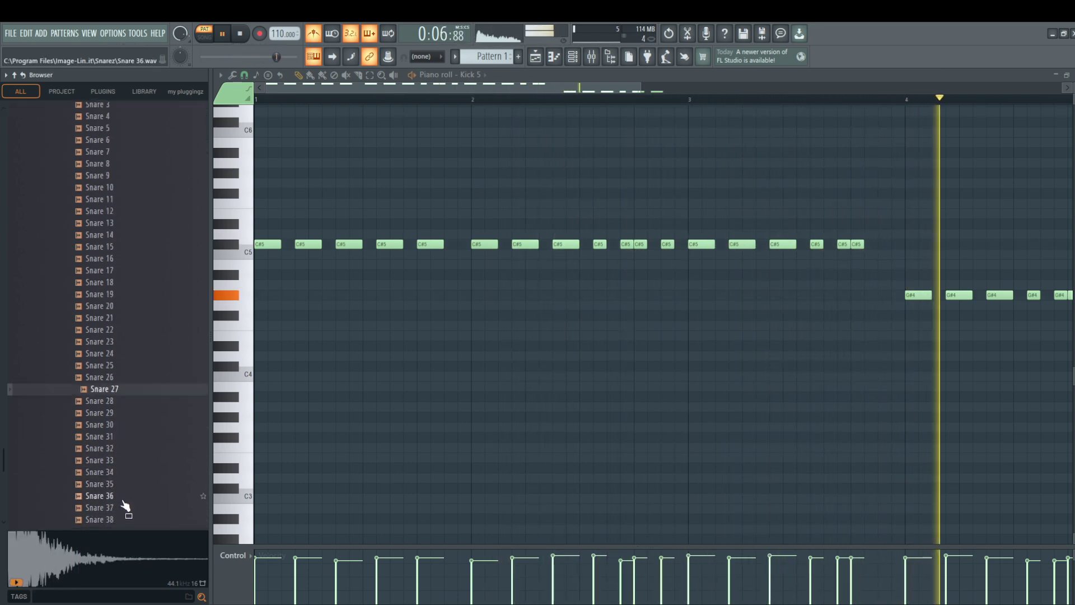
click(107, 373)
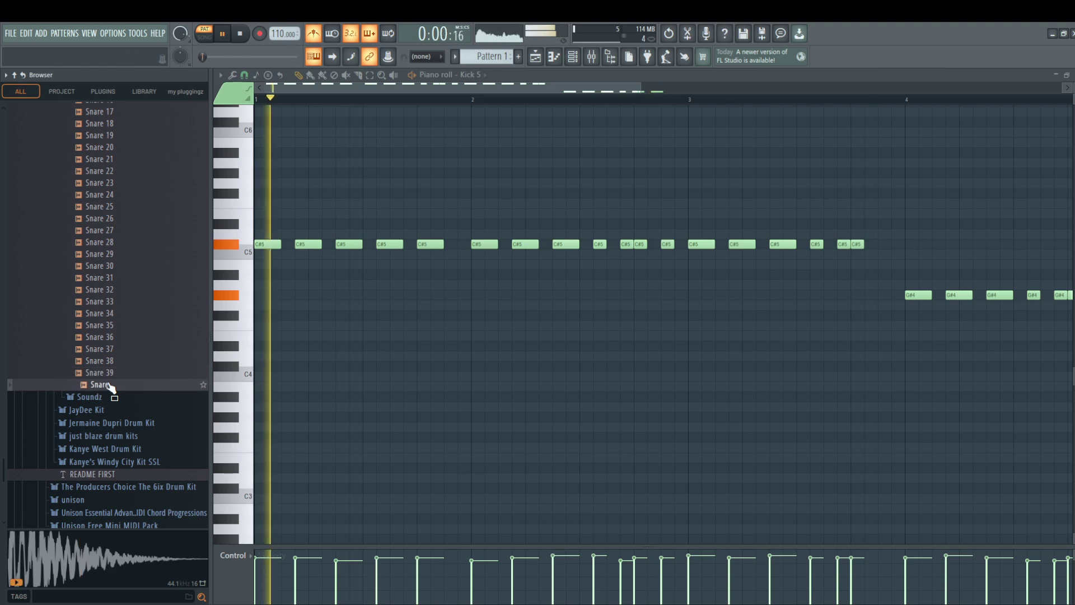
click(109, 361)
click(109, 348)
click(113, 337)
click(114, 326)
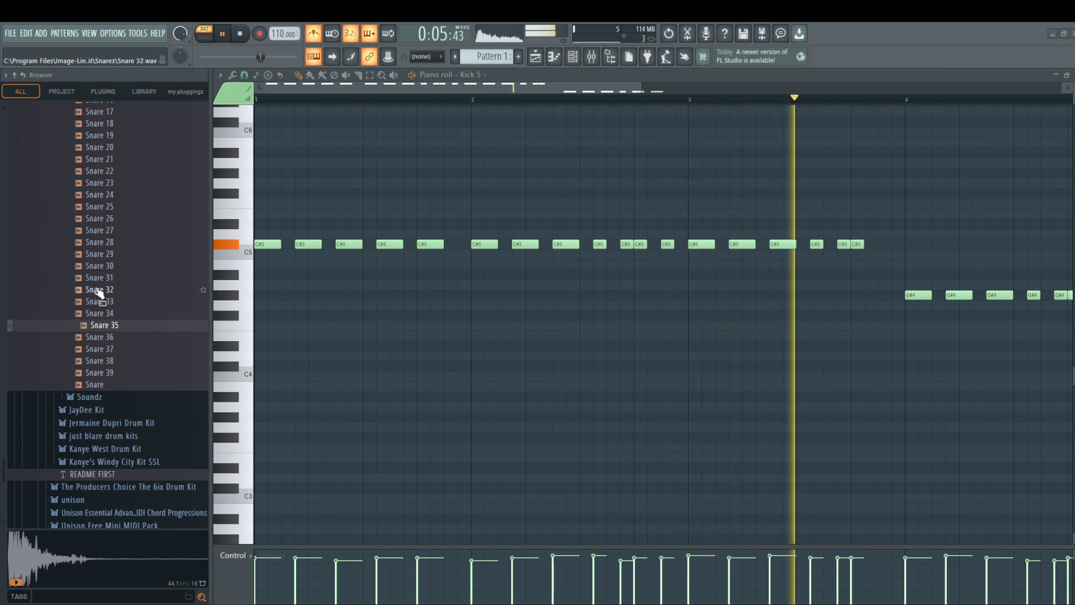
Open the Snares folder of the 9th Wonder Kit in the soundpacks folder.
scroll(98, 392, down, 6)
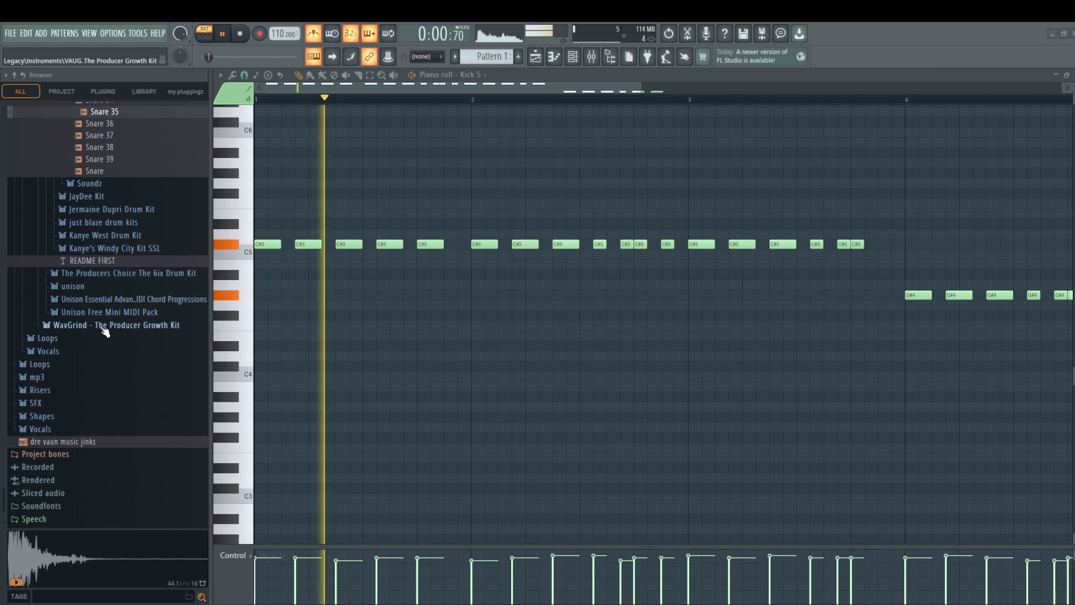
scroll(100, 255, up, 8)
scroll(99, 255, up, 15)
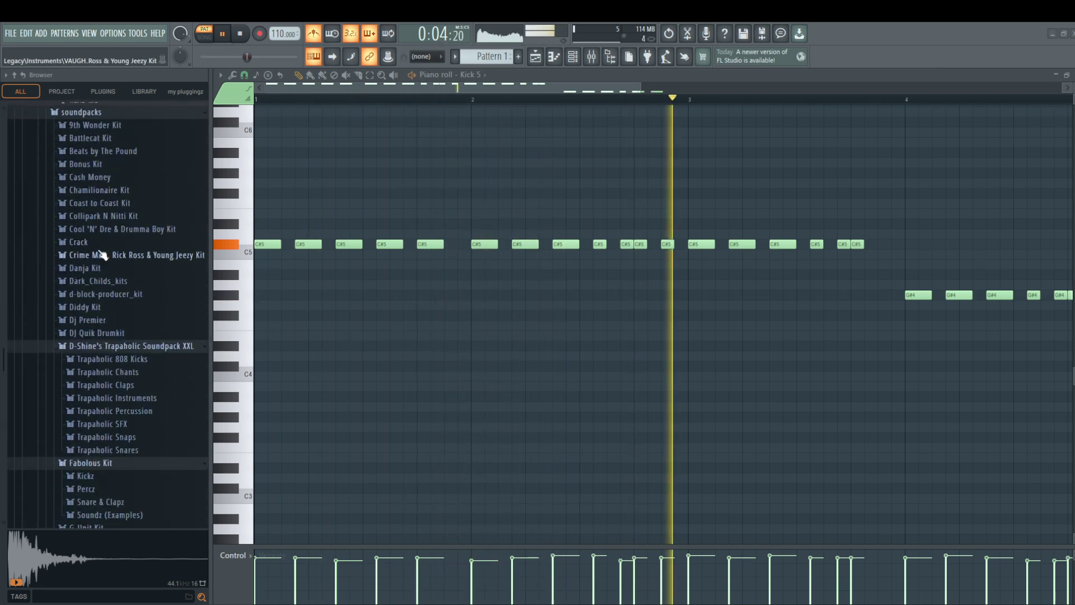
click(96, 126)
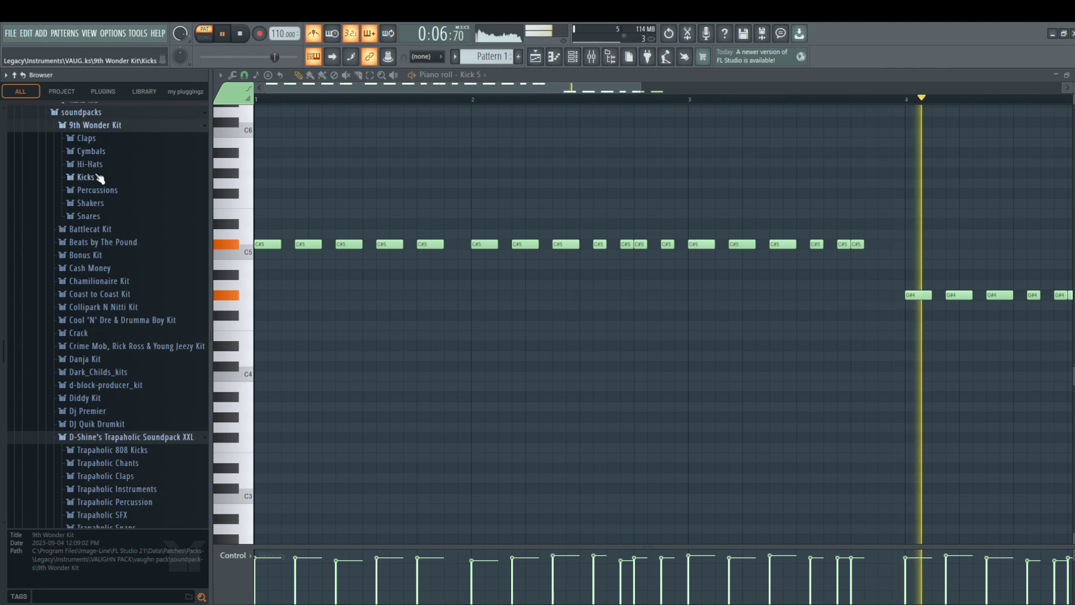
click(87, 215)
Audition the 9th Wonder Kit snares between Aco_Snr and Brk_Snr.
click(93, 206)
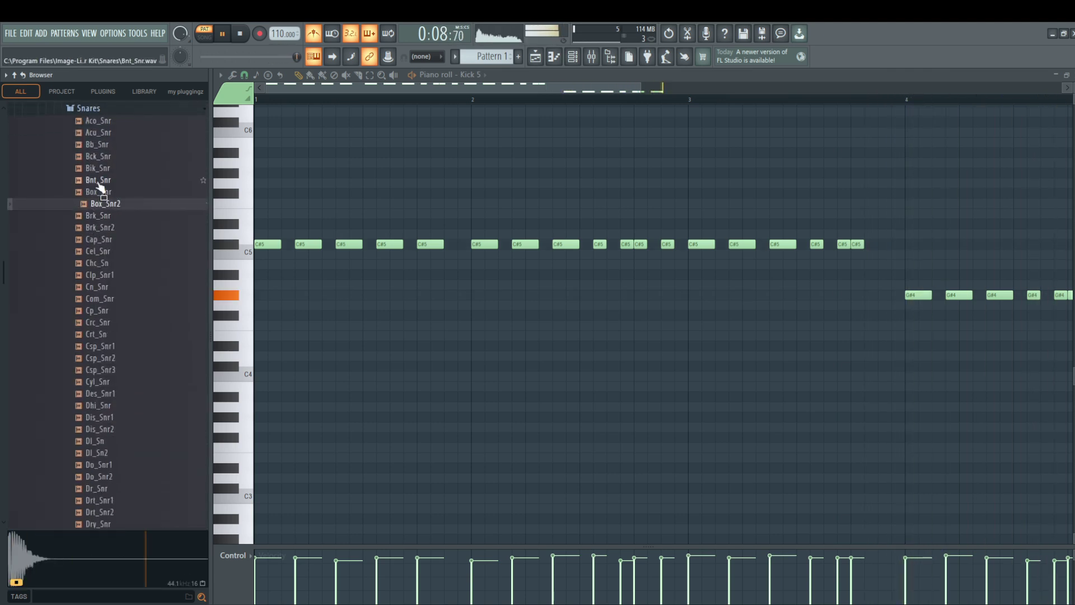
click(96, 181)
click(103, 146)
click(107, 122)
click(110, 136)
click(108, 159)
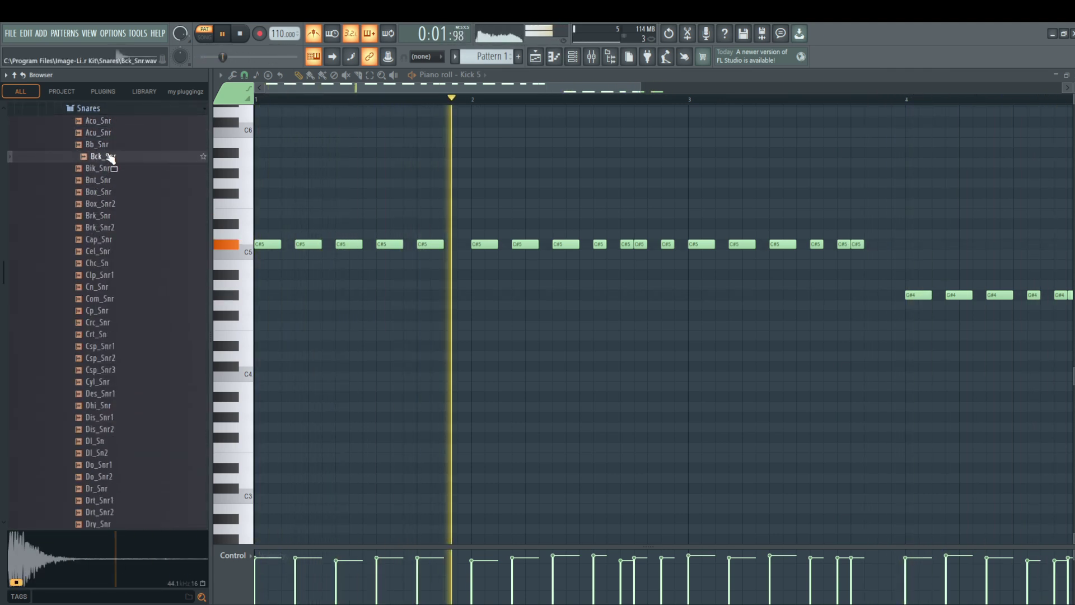
click(104, 171)
click(106, 184)
click(106, 196)
click(107, 204)
click(105, 216)
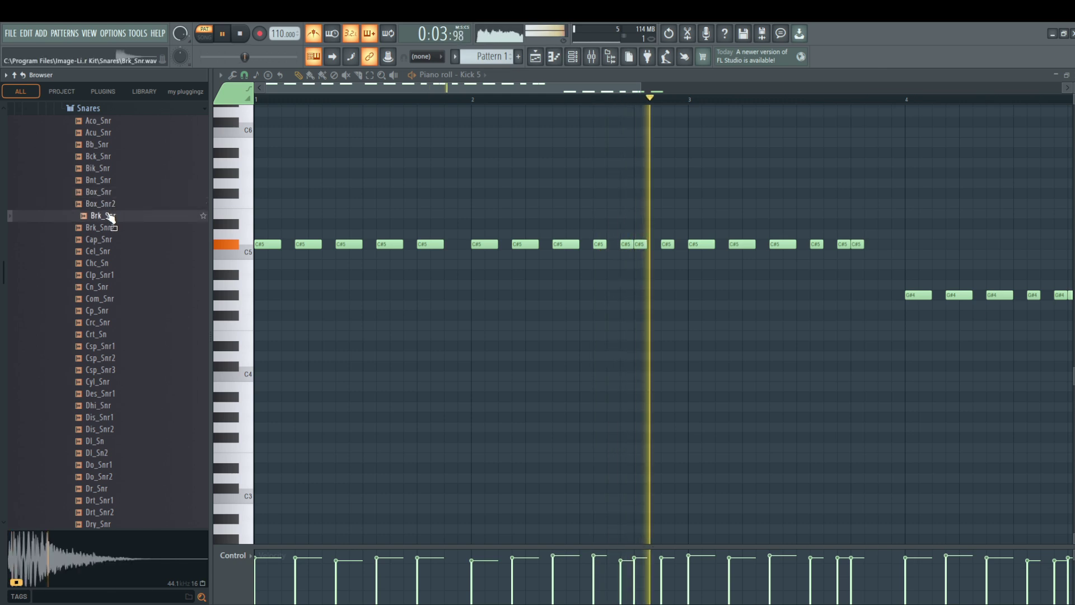
Audition the 9th Wonder Kit snares from Brk_Snr2 to Crt_Sn and return to Crc_Snr.
click(106, 227)
click(105, 240)
click(106, 251)
click(105, 262)
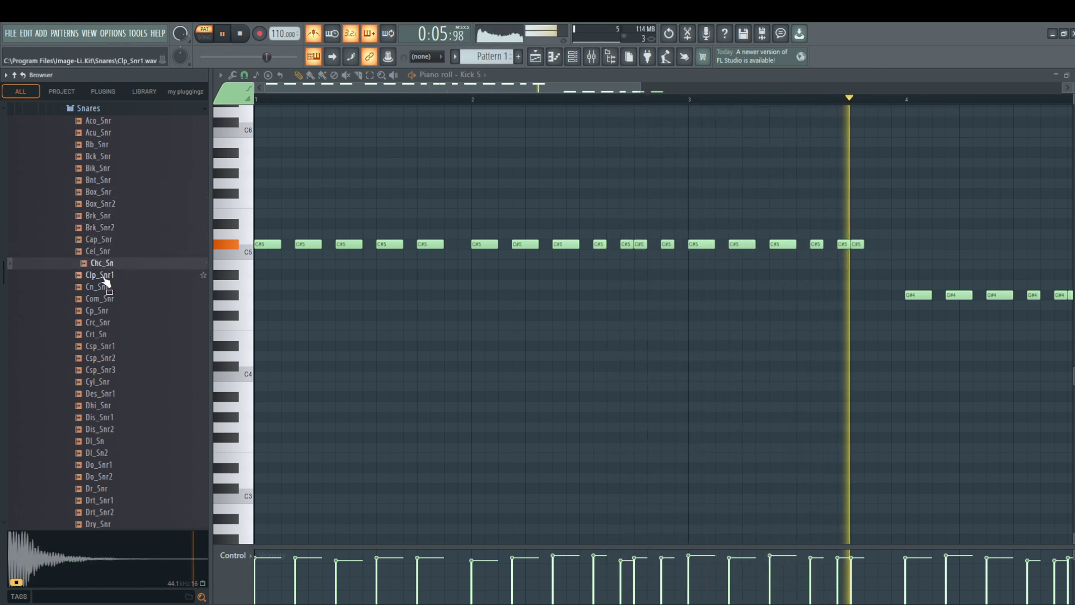
click(105, 275)
click(106, 287)
click(106, 298)
click(109, 310)
click(110, 321)
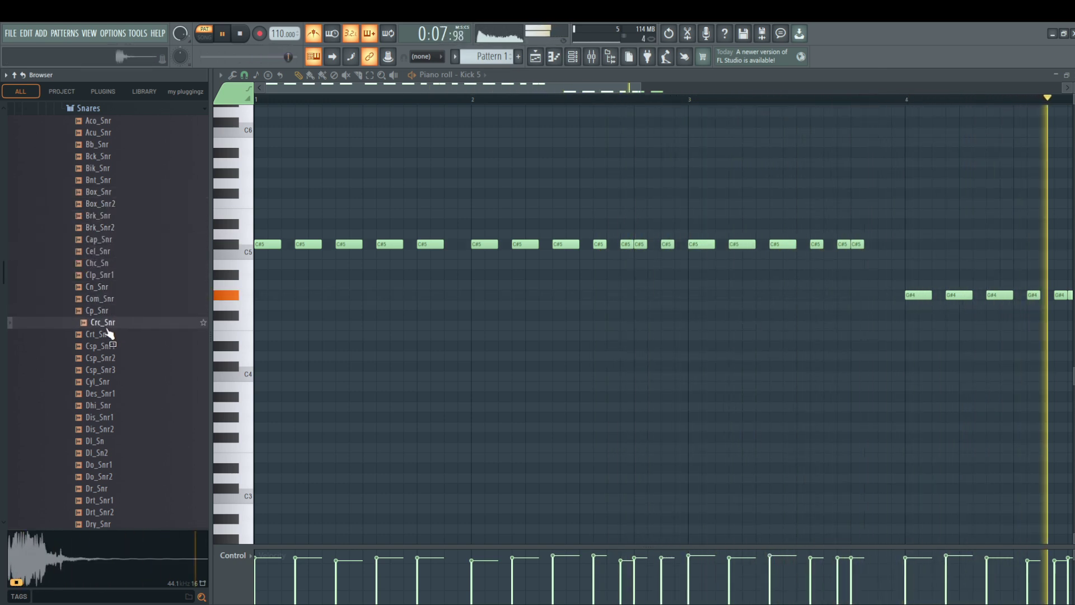
click(126, 333)
click(110, 322)
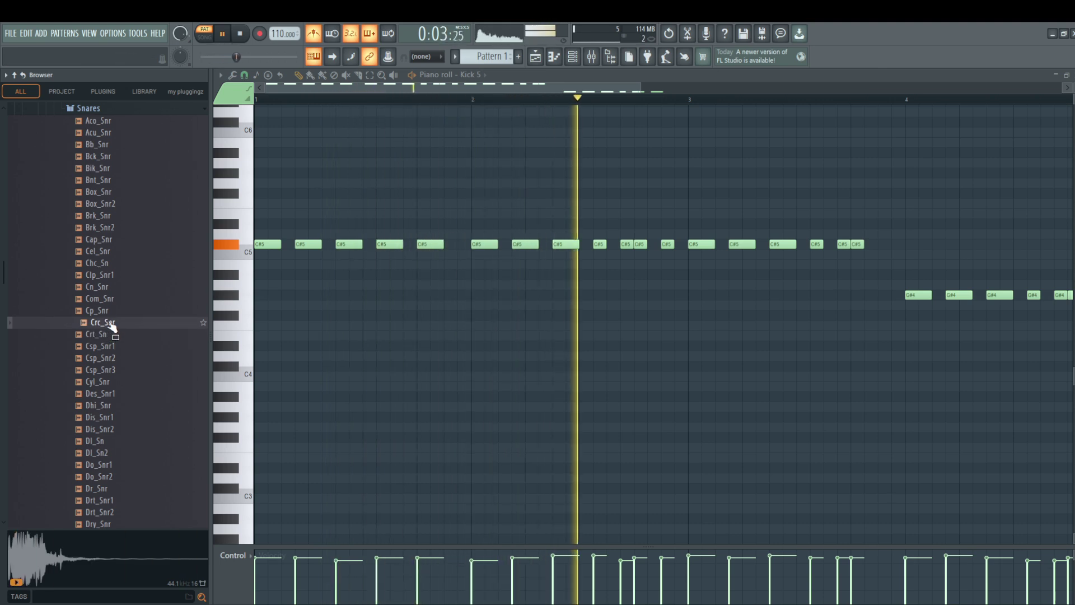
Load the Crc_Snr sample as a new channel and open its recorded notes in the piano roll.
drag(112, 328, 545, 305)
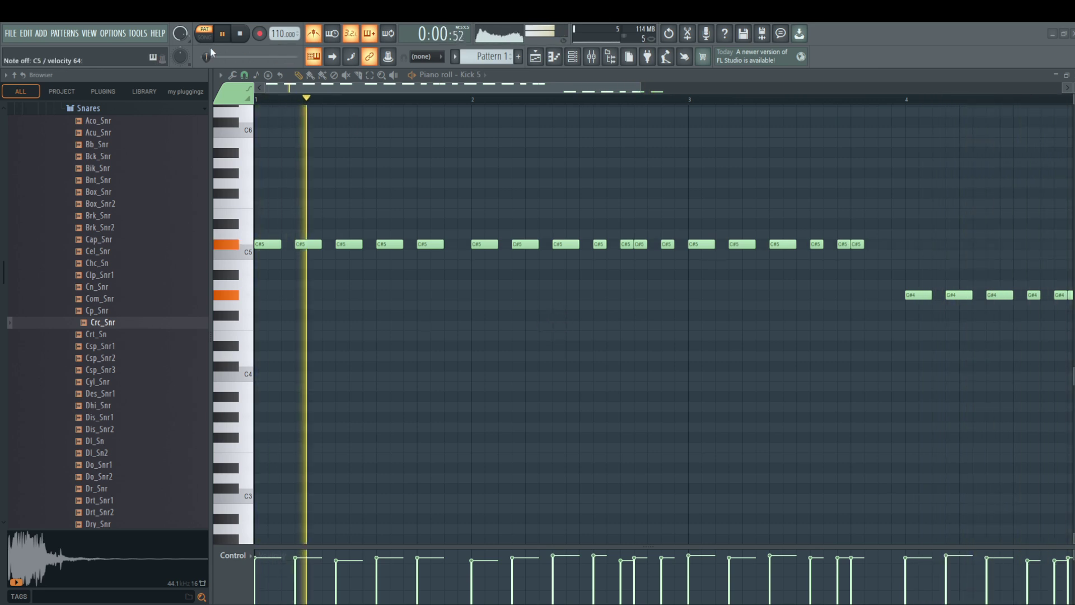
click(244, 34)
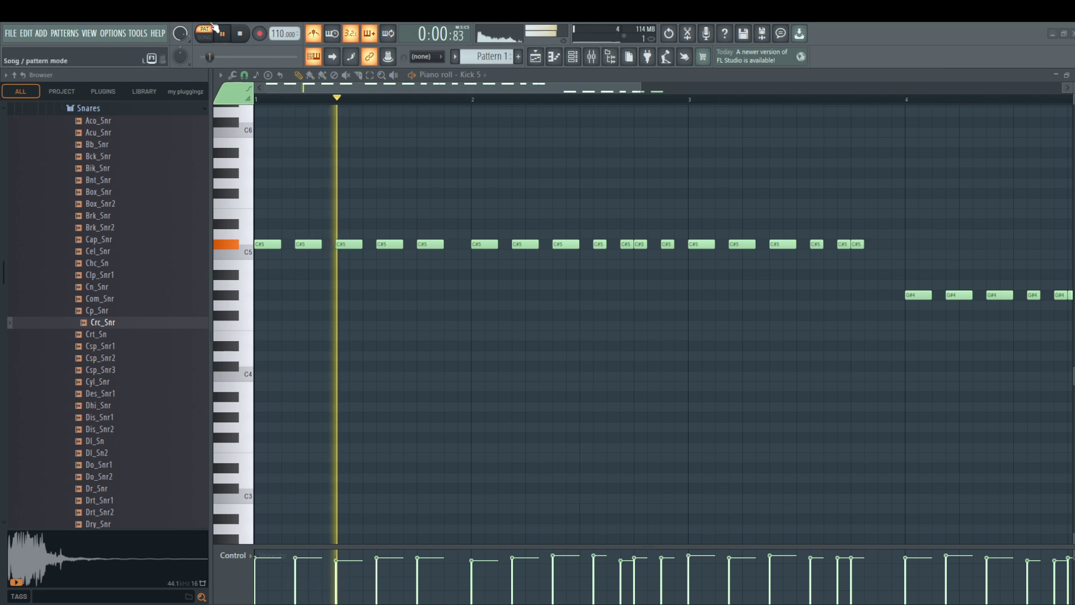
key(F6)
click(812, 304)
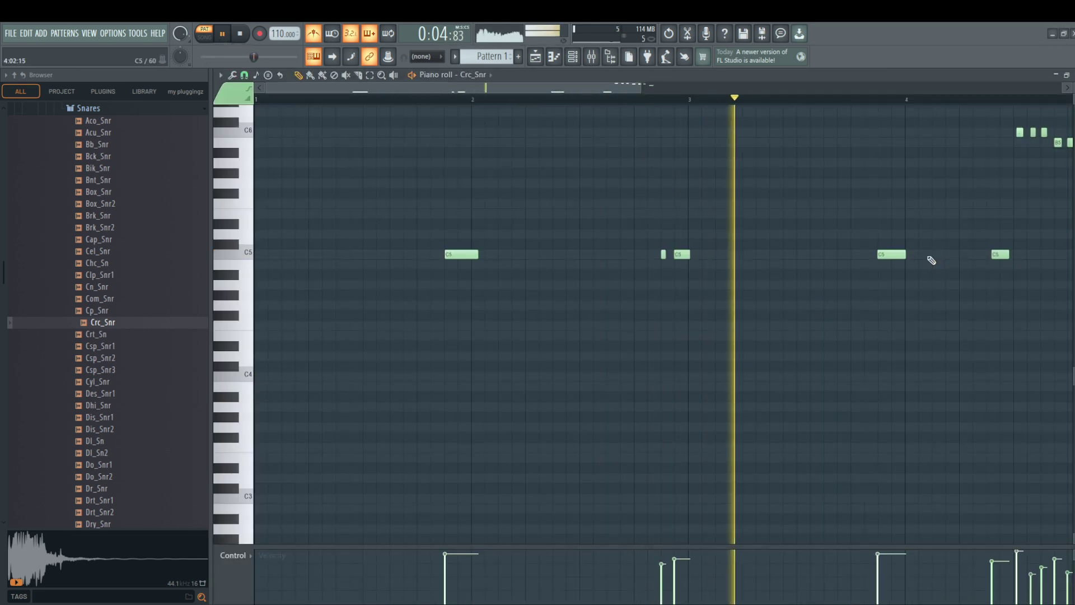
Align the Crc_Snr notes to the grid and replace the roll's last high note with a C5 note ending bar 4.
right_click(453, 256)
click(454, 255)
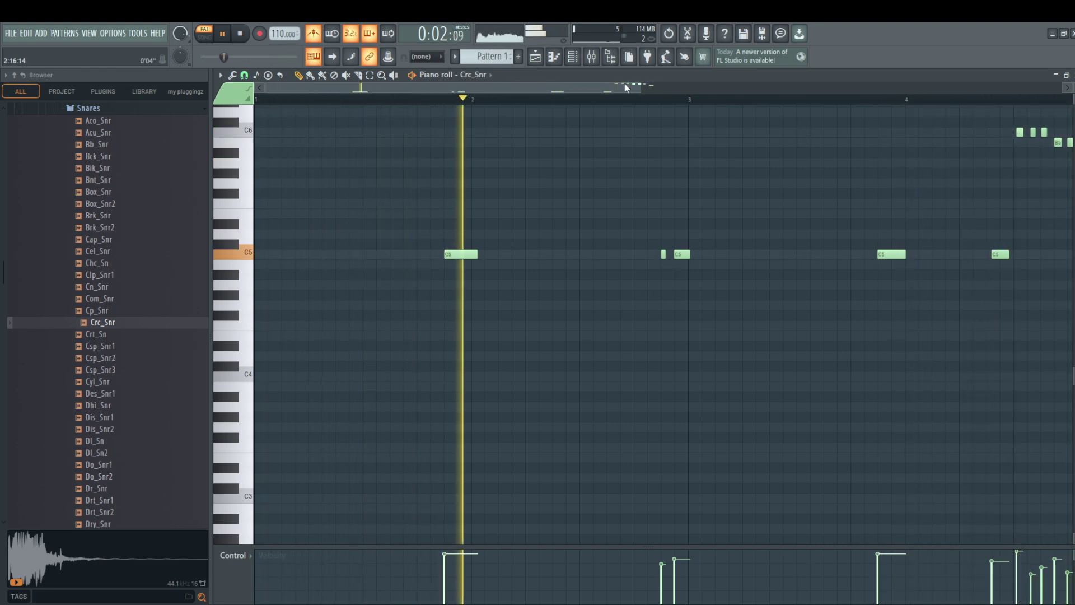
drag(628, 85, 677, 75)
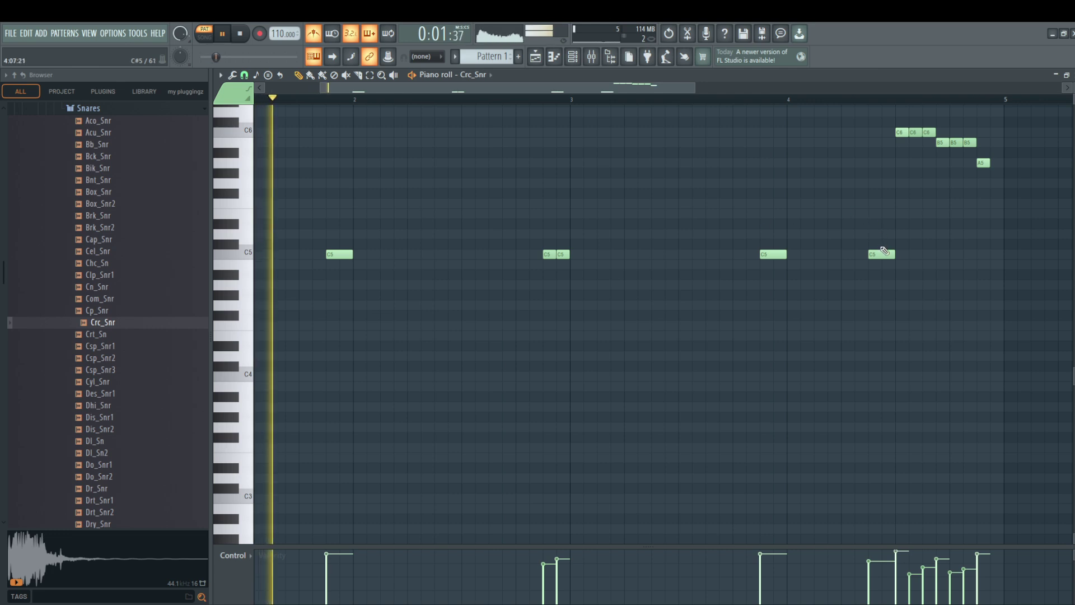
drag(634, 89, 671, 89)
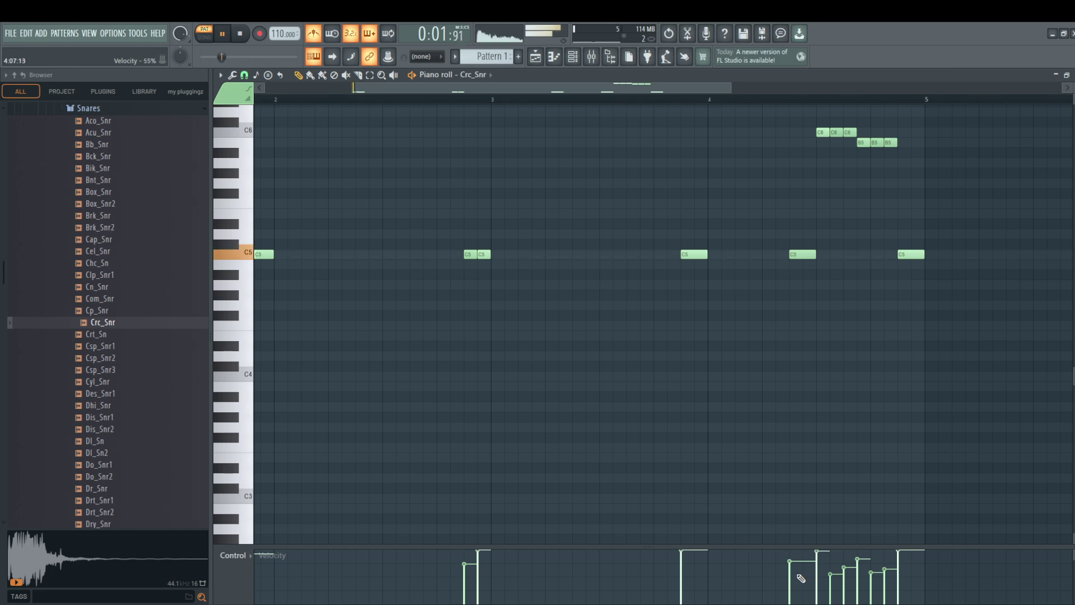
Reshape the velocities of the snare roll in bar 4 into a rising ramp, starting from a soft C5 note.
mouse_move(801, 578)
mouse_down()
mouse_move(868, 575)
mouse_move(887, 559)
mouse_move(793, 592)
mouse_move(801, 597)
mouse_up()
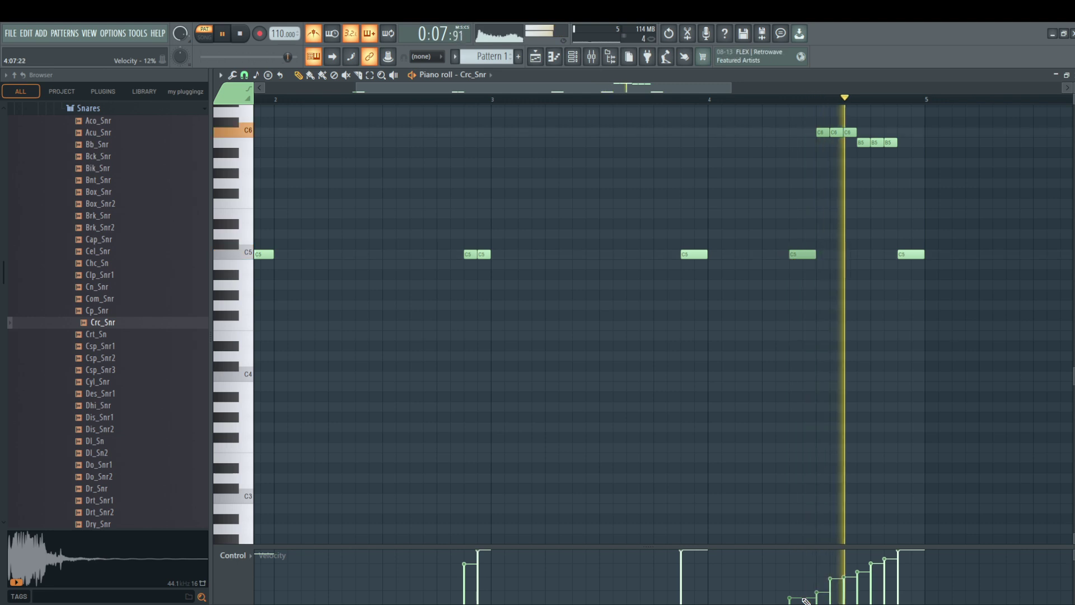
click(811, 587)
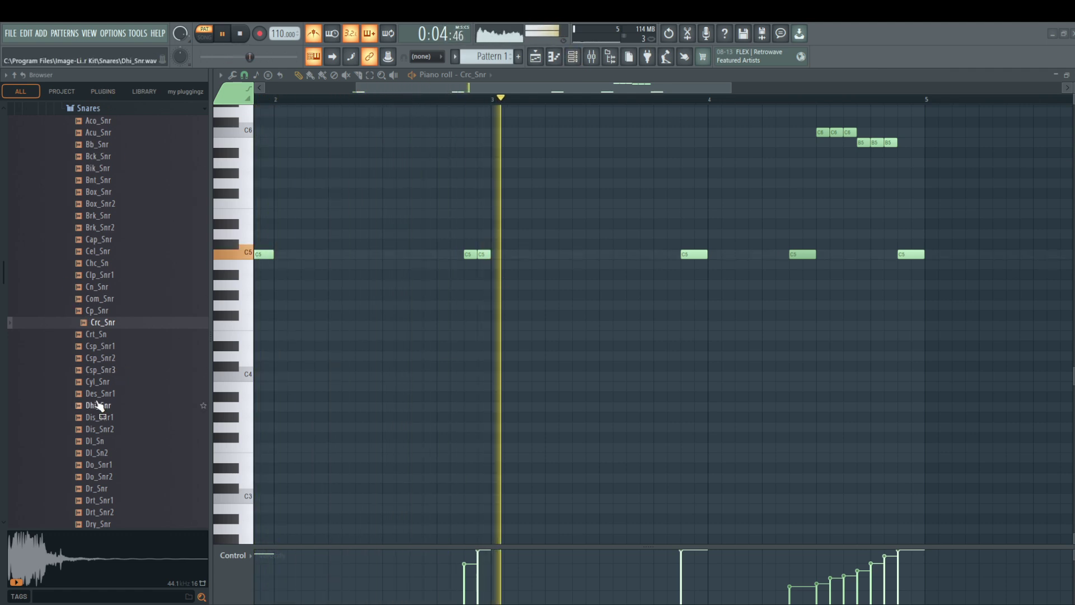
Audition Csp_Snr3 and collapse the 9th Wonder Kit's Snares folder.
click(112, 370)
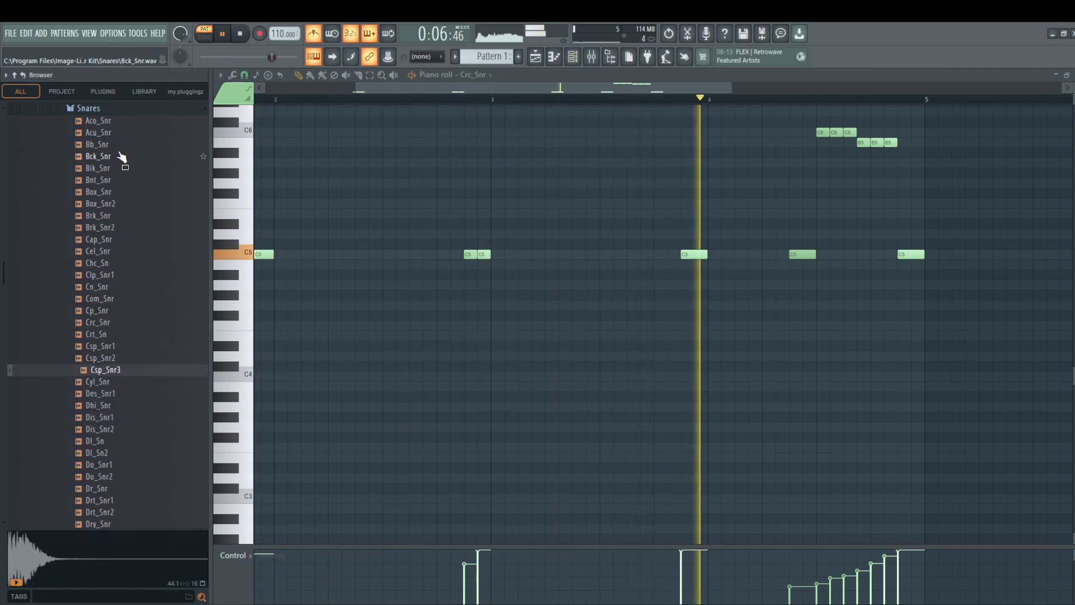
click(102, 110)
scroll(109, 168, up, 4)
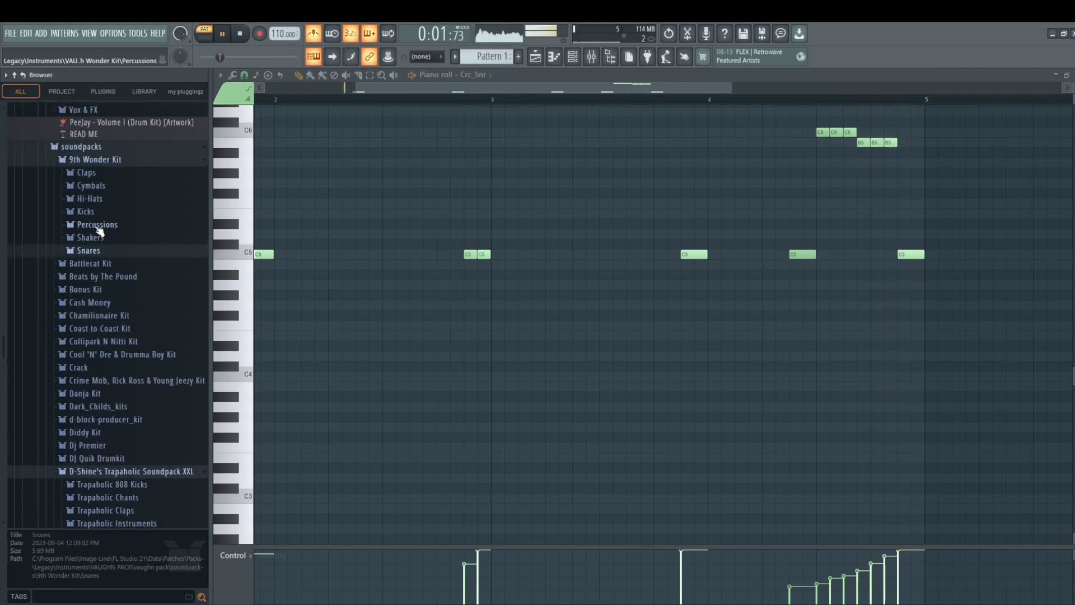
Audition the 9th Wonder Kit cymbals from CL_OHH2 to Lo_Crsh and collapse the Cymbals folder.
click(100, 186)
click(104, 202)
key(Down)
key(Down)
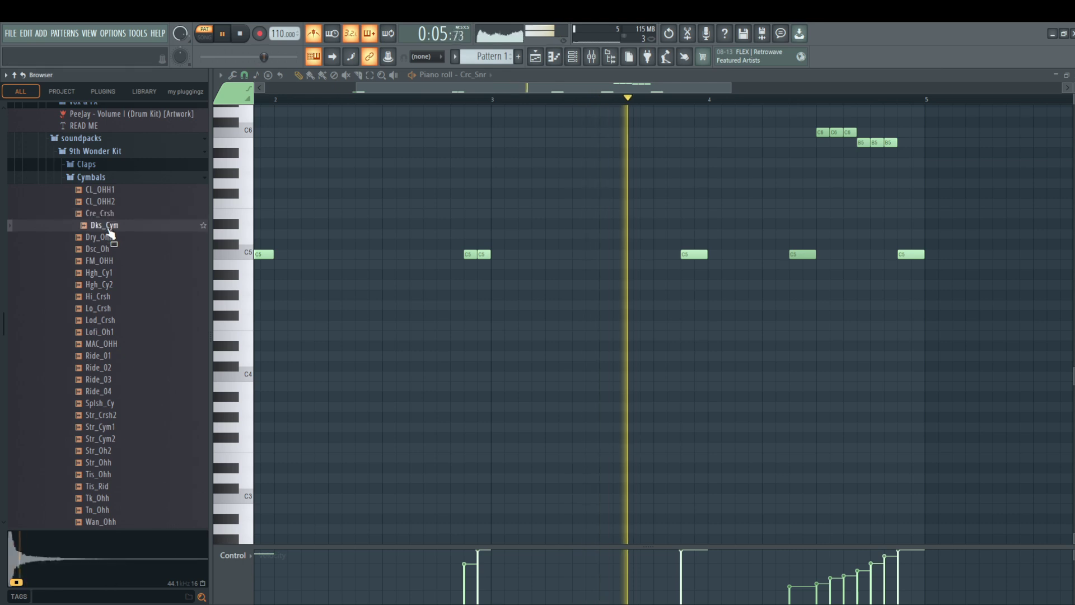
key(Down)
key(Down)
key(Down)
key(Down)
key(Down)
key(Down)
key(Down)
key(Down)
key(Down)
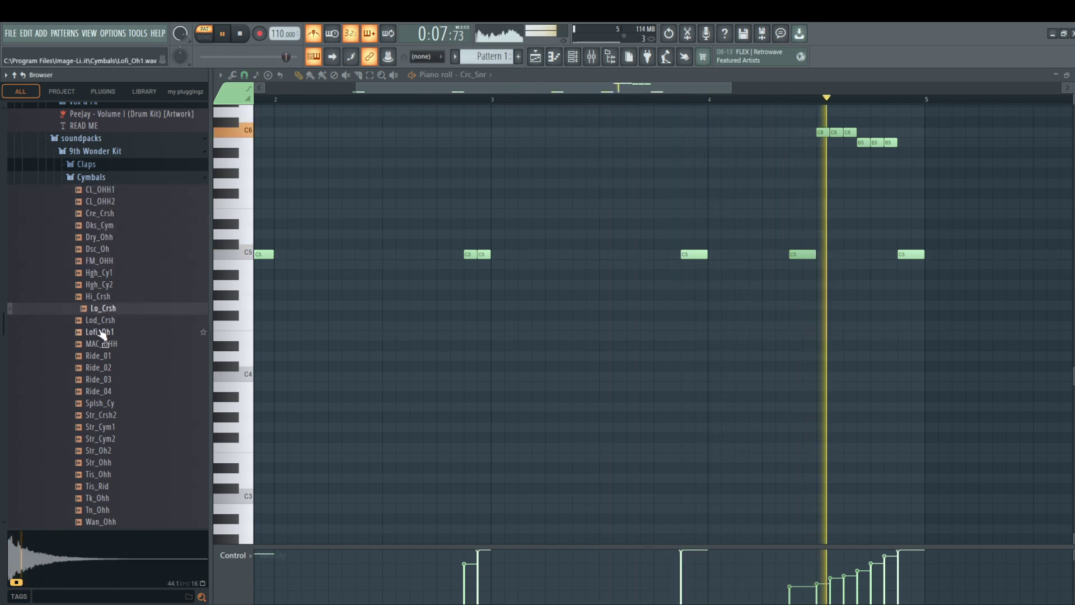
click(97, 178)
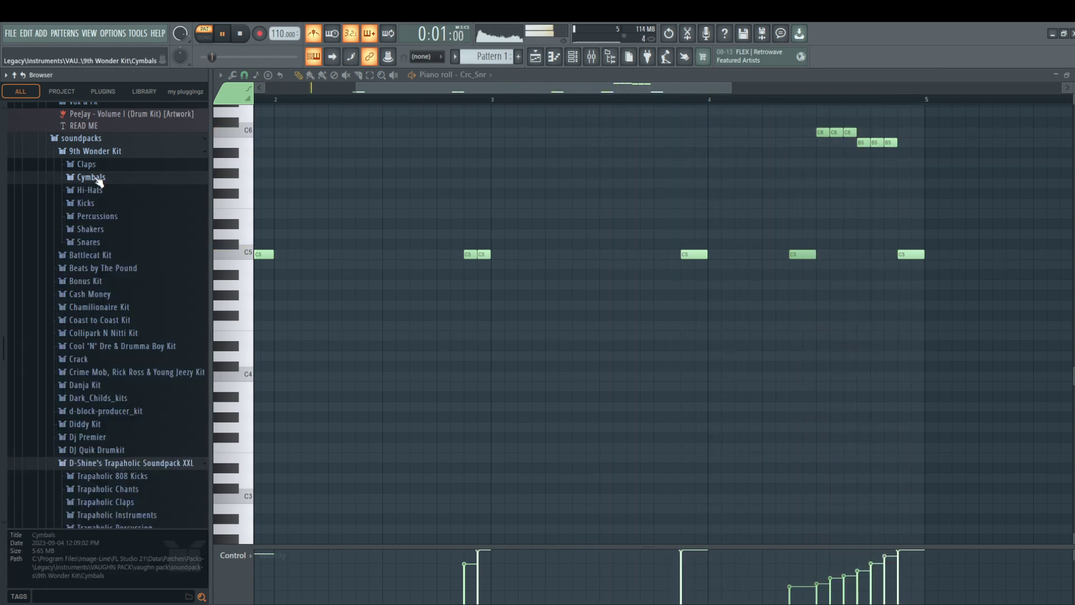
Audition Bngo_1 and Conga_3 from the 9th Wonder Kit's Percussions folder, then collapse the folder.
click(105, 220)
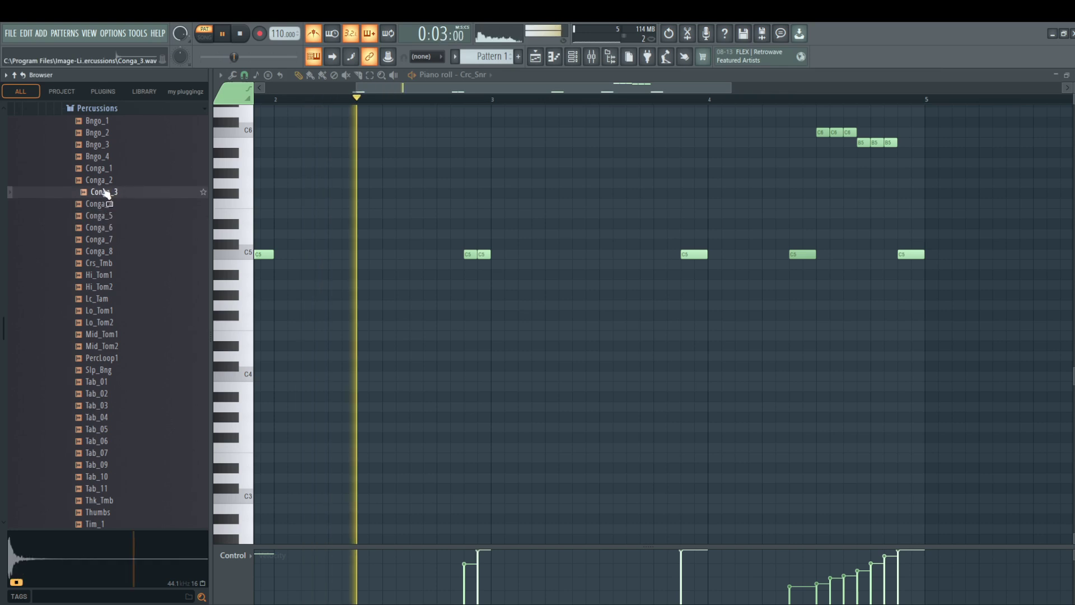
click(104, 120)
click(97, 109)
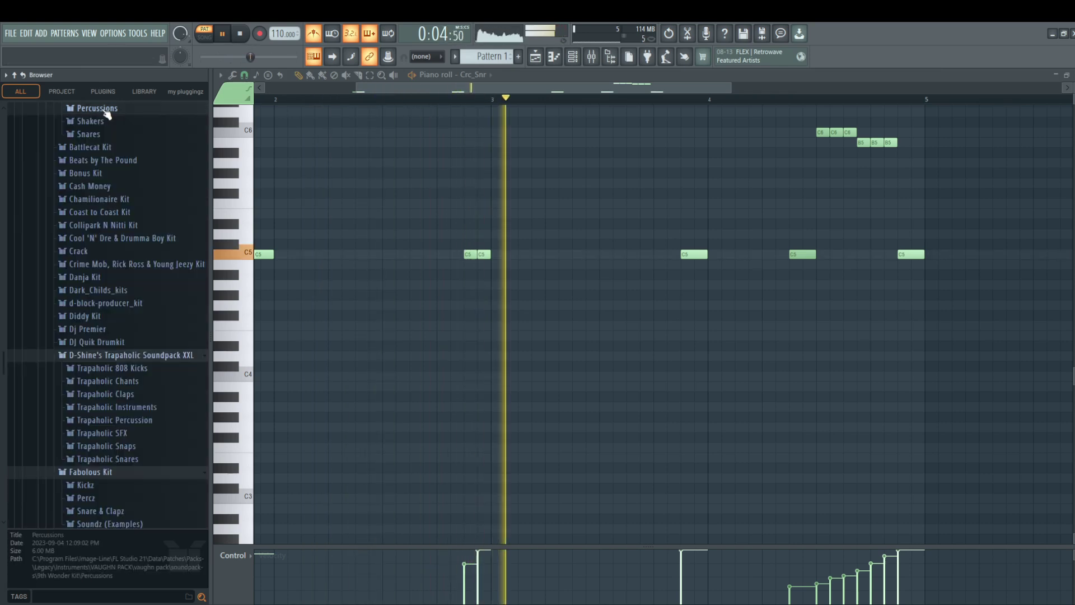
Audition the Battlecat Kit kicks up to Kick (3) and collapse the Kickz folder.
click(105, 147)
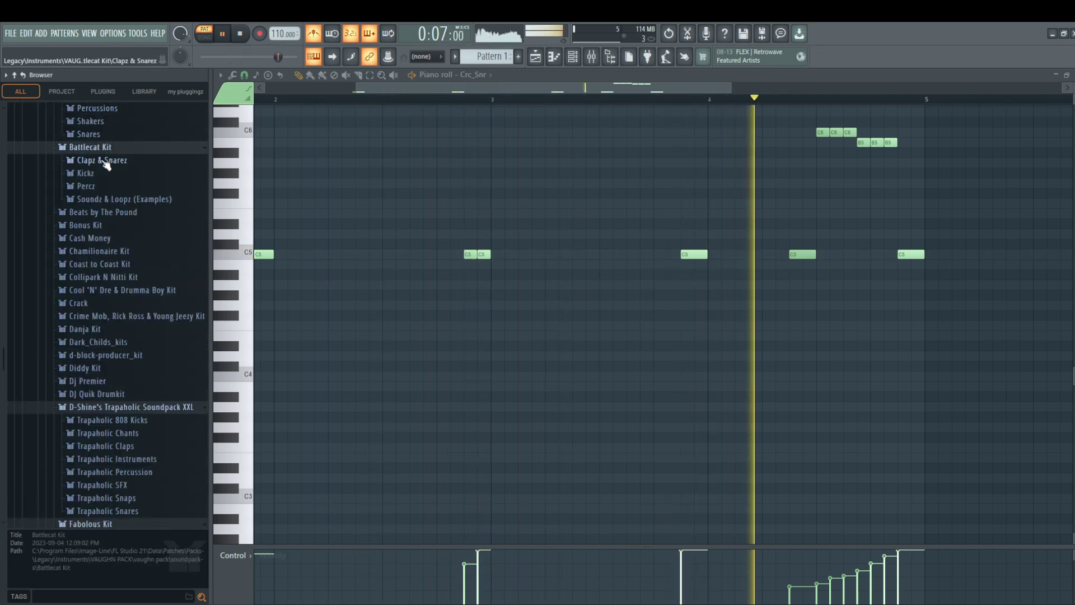
click(90, 174)
click(94, 188)
click(97, 198)
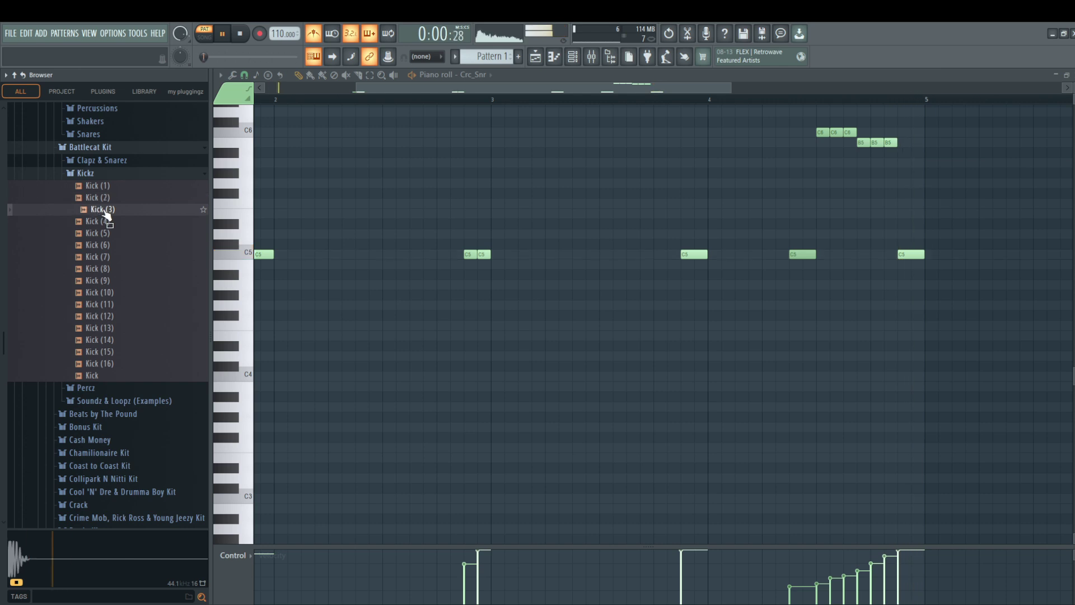
click(85, 174)
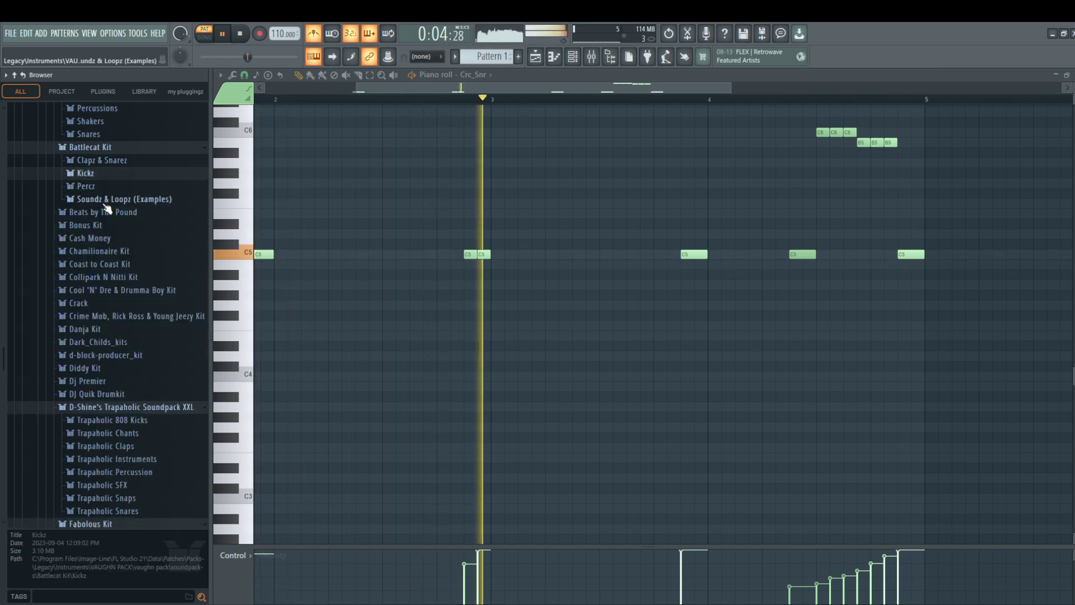
Audition the Bonus Kit samples from SNC (9) to SNC (18) and collapse the Snarez & Clapz folder.
click(101, 224)
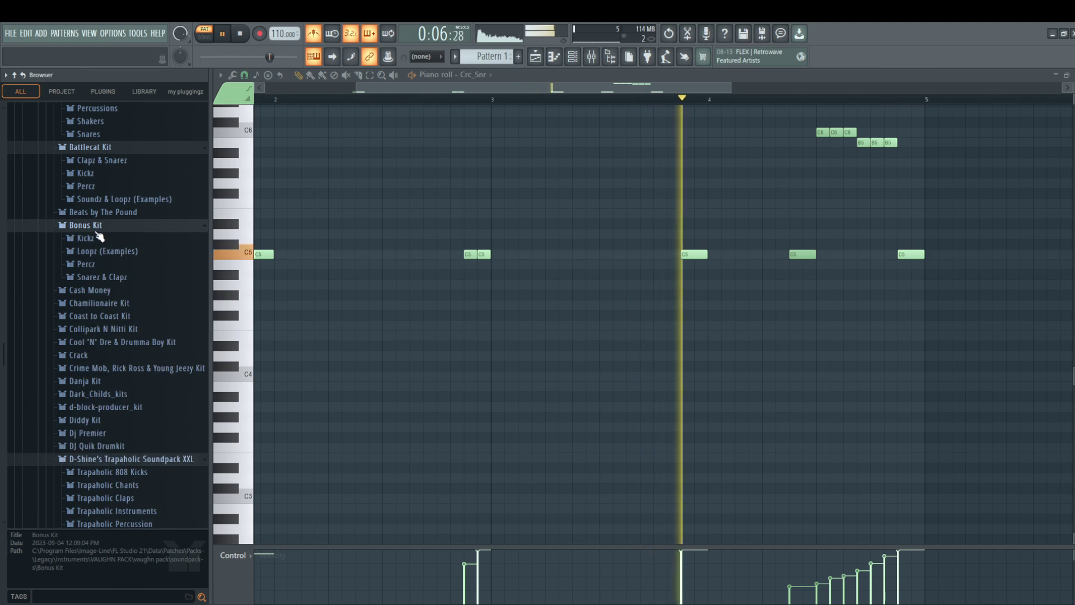
click(106, 276)
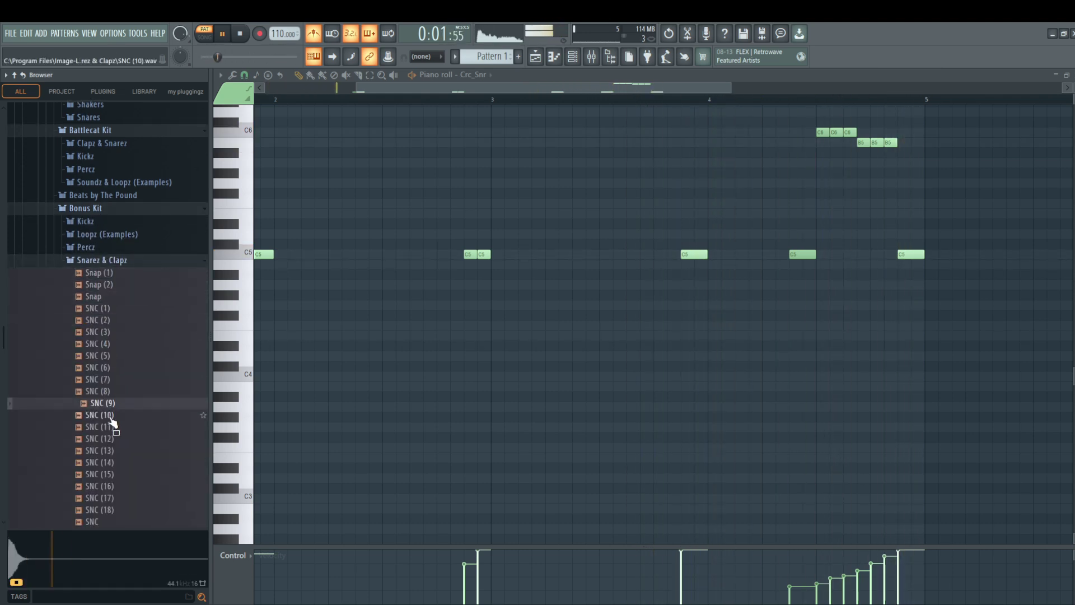
click(113, 486)
click(106, 512)
click(111, 500)
click(117, 488)
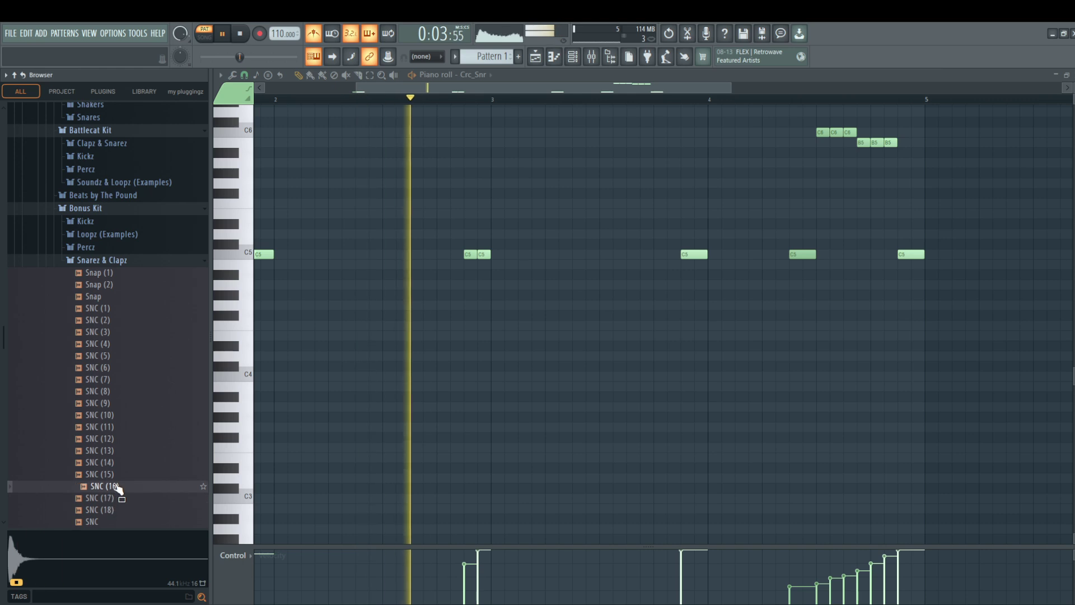
click(118, 477)
click(104, 262)
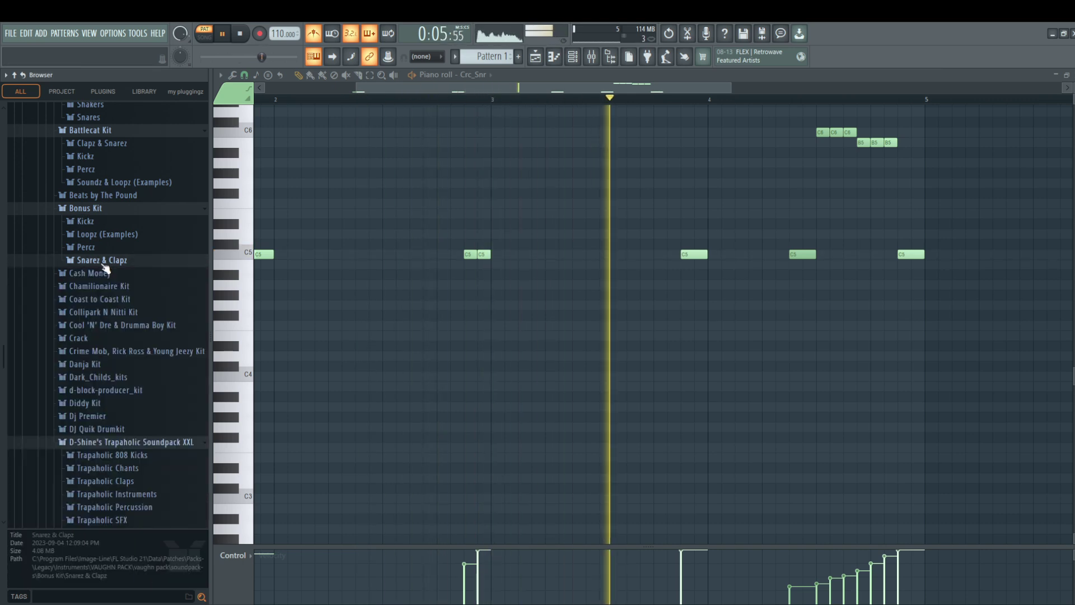
Audition the END sample from Cash Money's Tha Carter II Kit and collapse that kit.
click(104, 274)
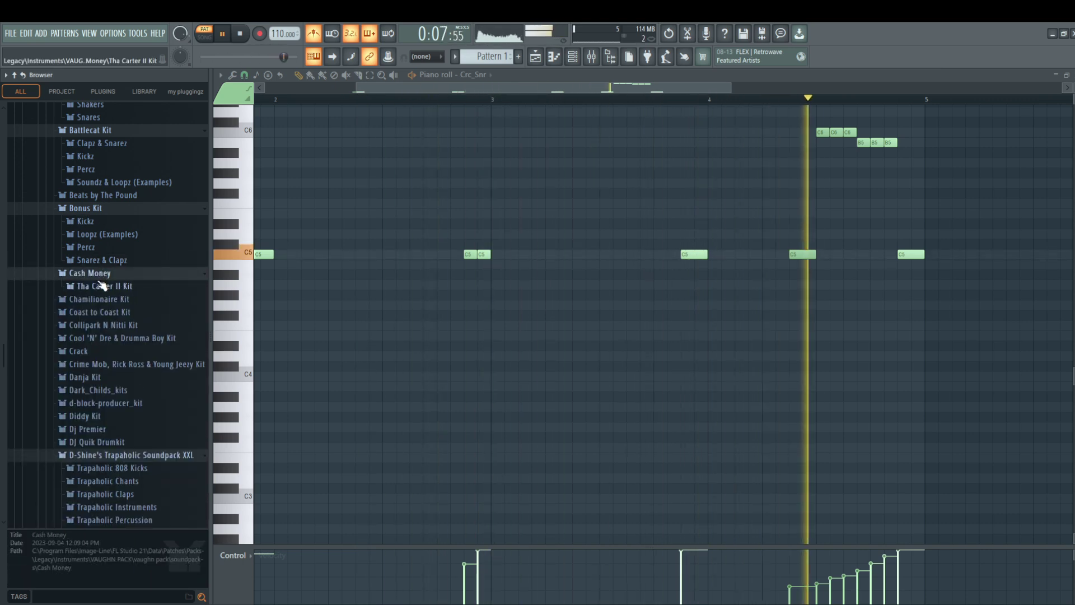
click(102, 284)
click(100, 289)
click(109, 276)
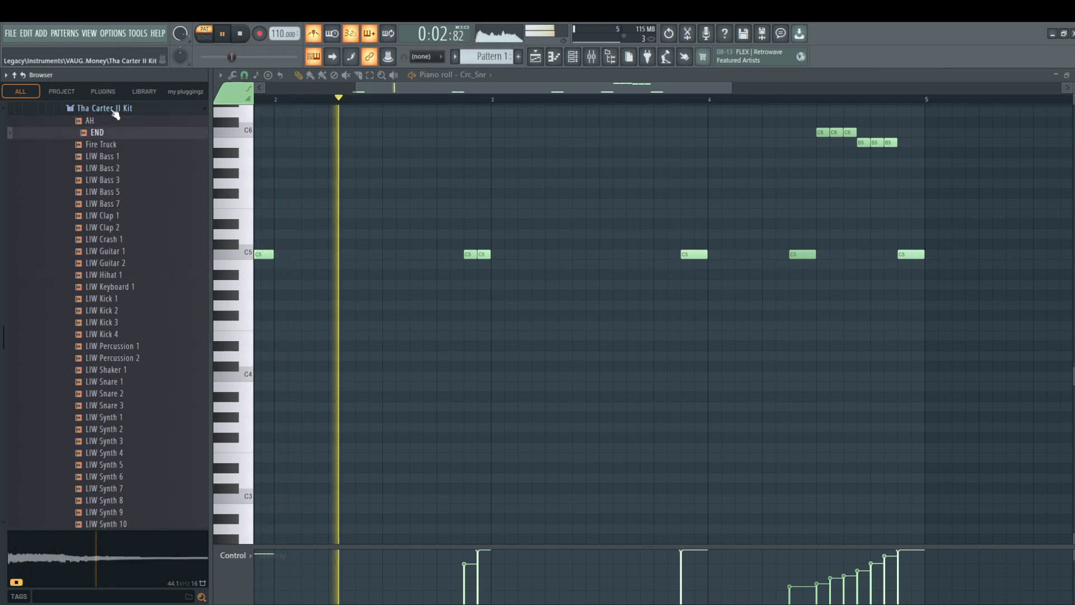
click(114, 110)
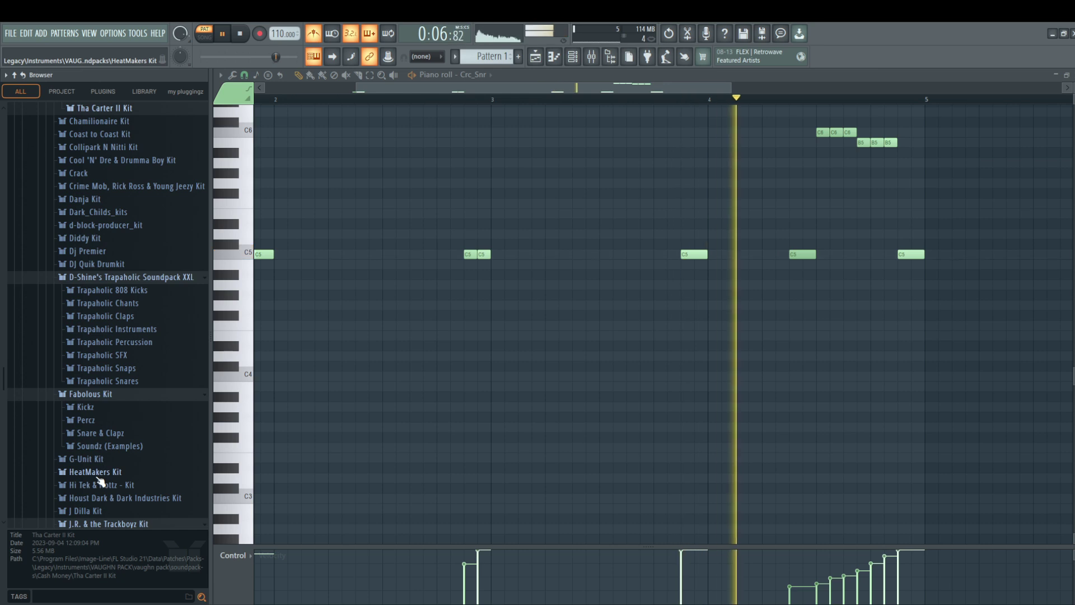
Add Heat Up 3 64bit from the my pluggingz favourites and list its ARPS & SEQS presets.
click(191, 93)
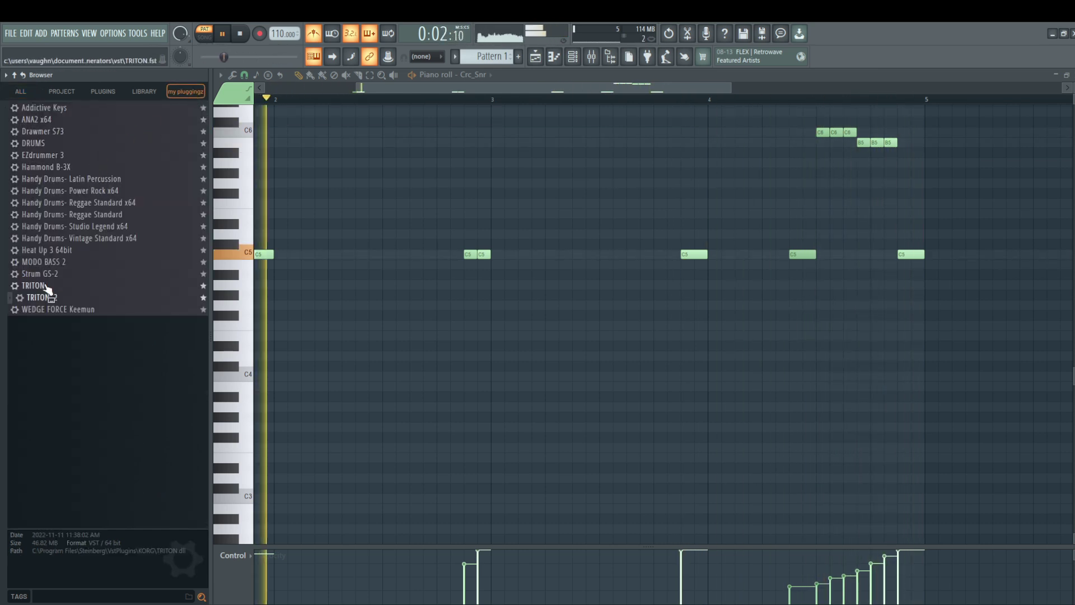
drag(45, 249, 553, 354)
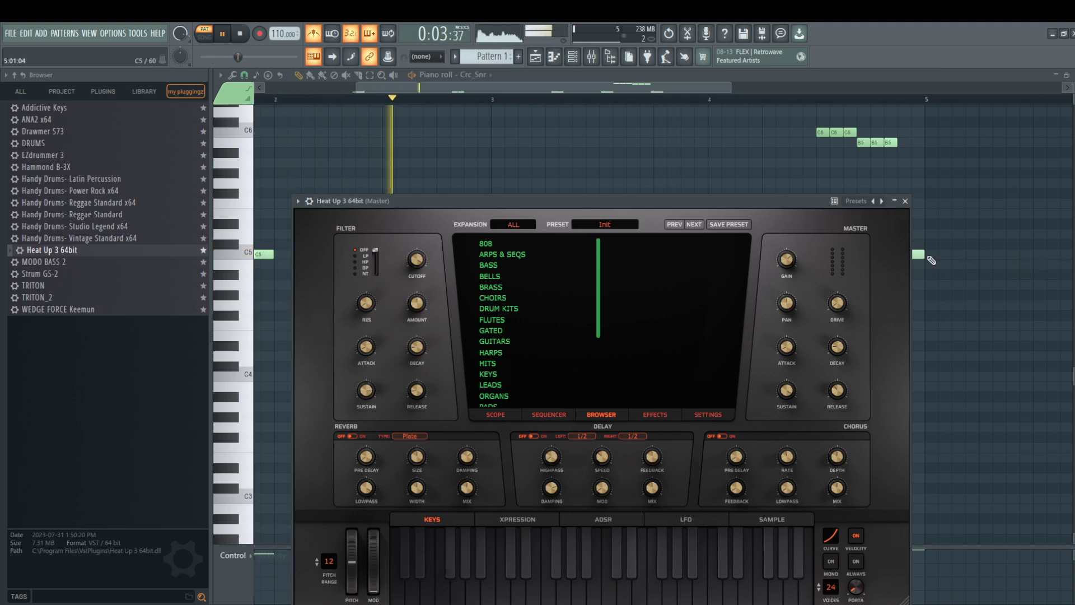
click(486, 244)
click(505, 256)
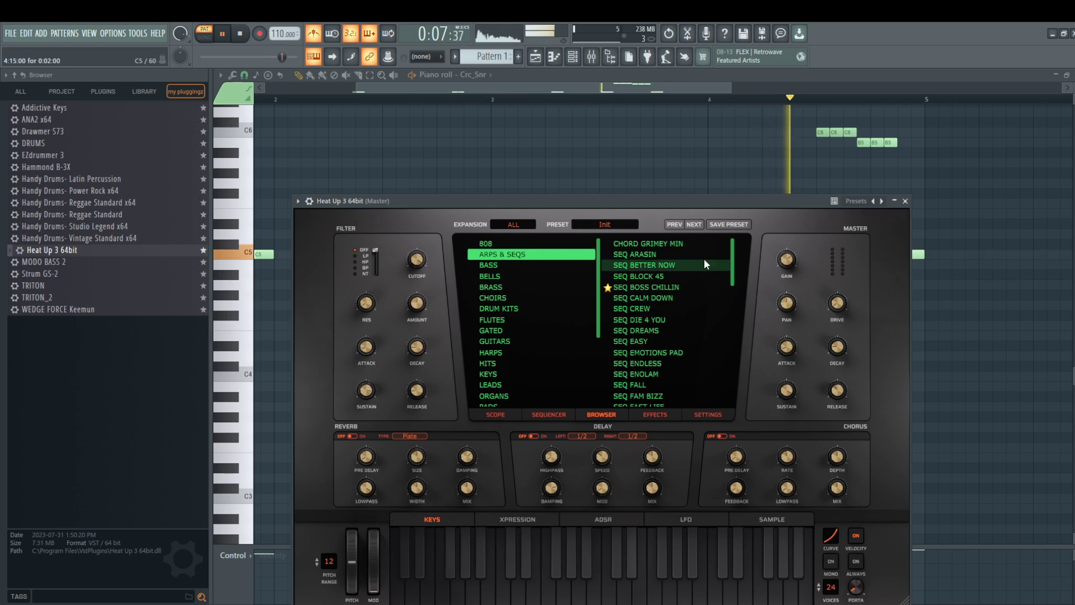
Audition the SEQ ARASIN, SEQ BETTER NOW and SEQ BLOCK 45 presets and load SEQ BOSS CHILLIN.
click(694, 244)
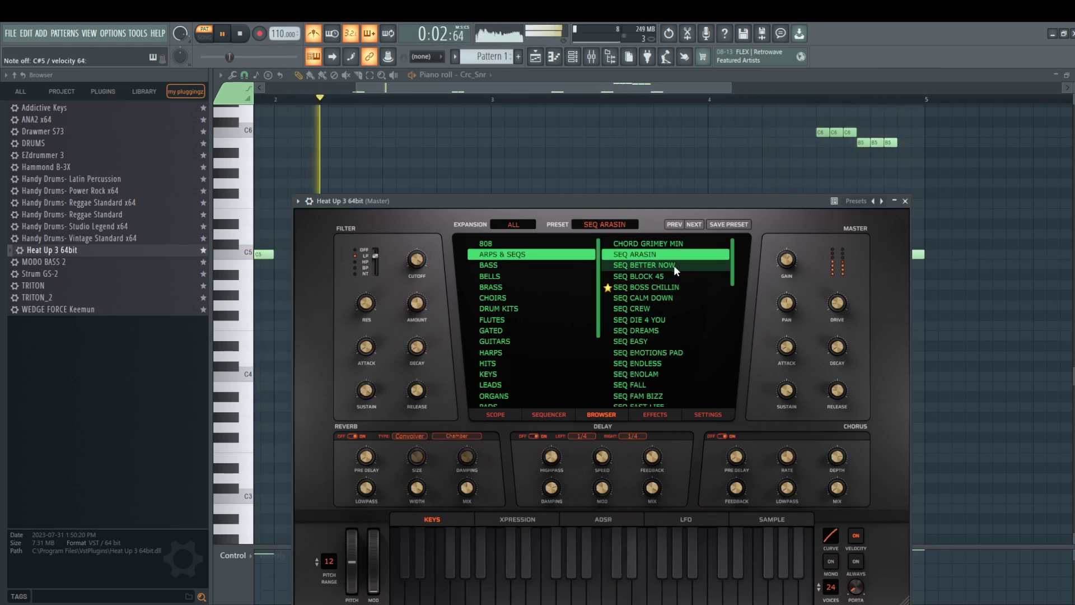
click(674, 265)
click(672, 276)
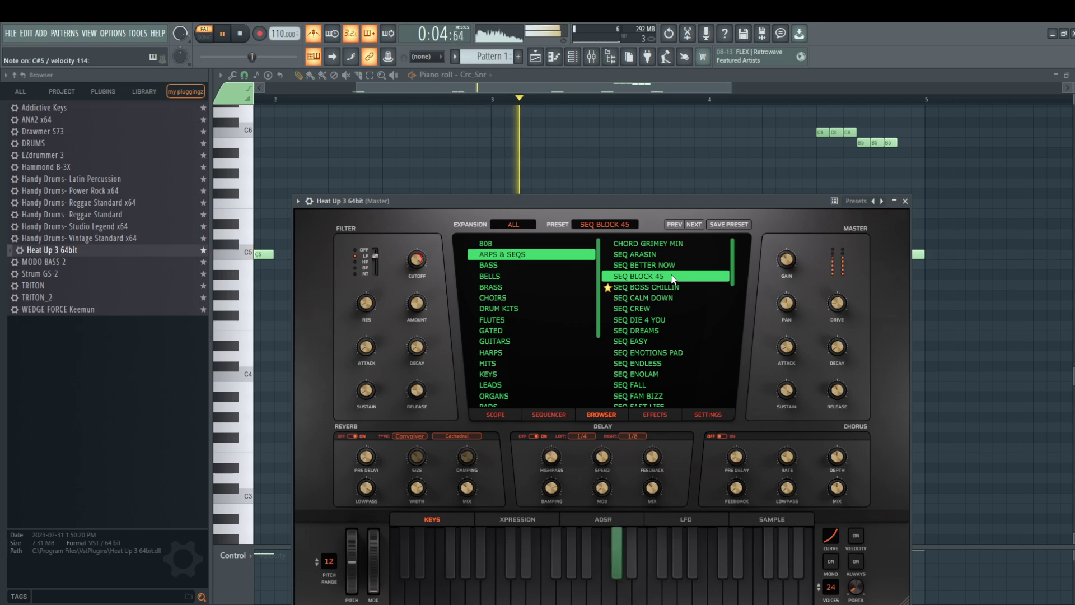
click(670, 284)
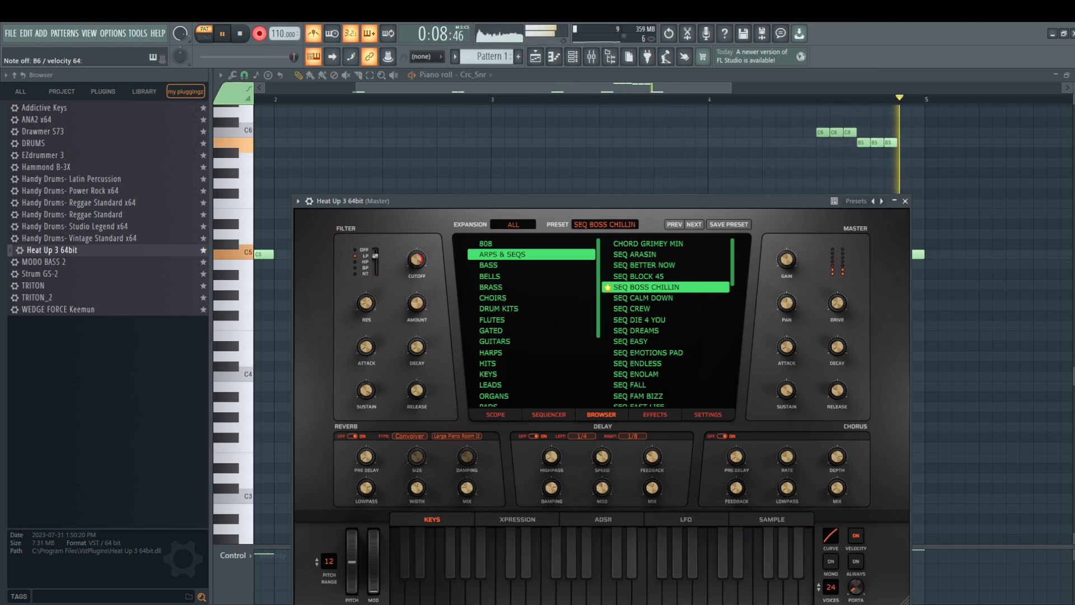
Finish recording the Heat Up 3 part, delete its stray B6 note at bar 4 and align the remaining notes to the grid.
key(space)
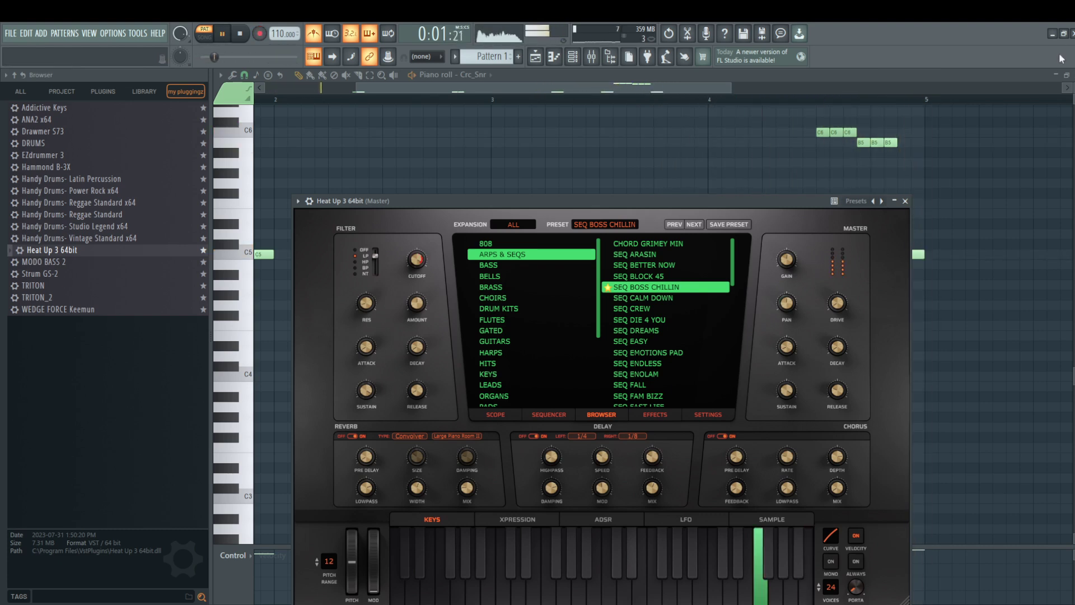
click(905, 201)
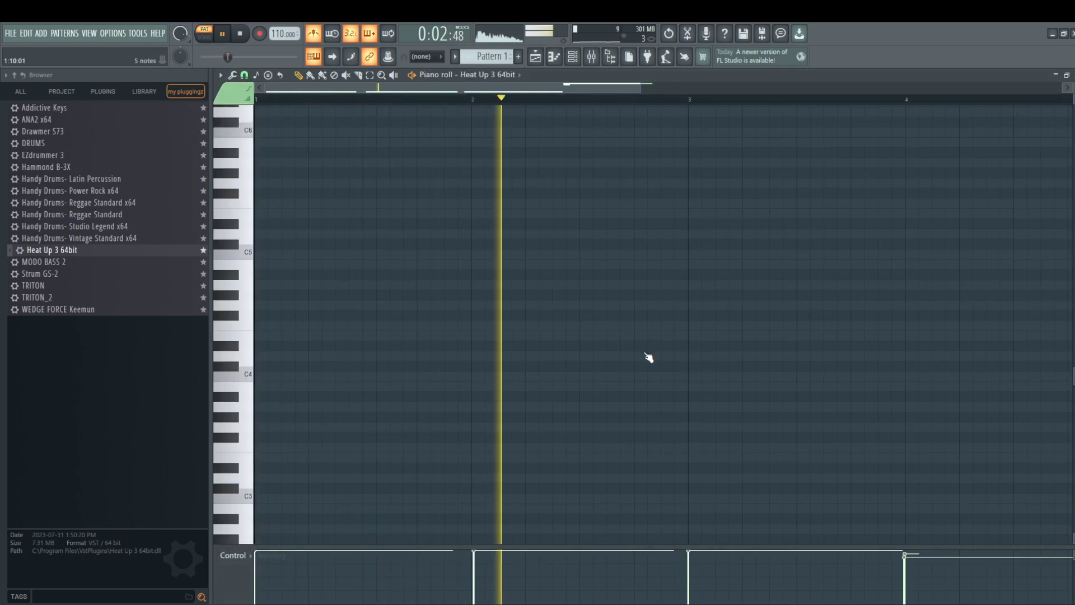
scroll(660, 211, up, 4)
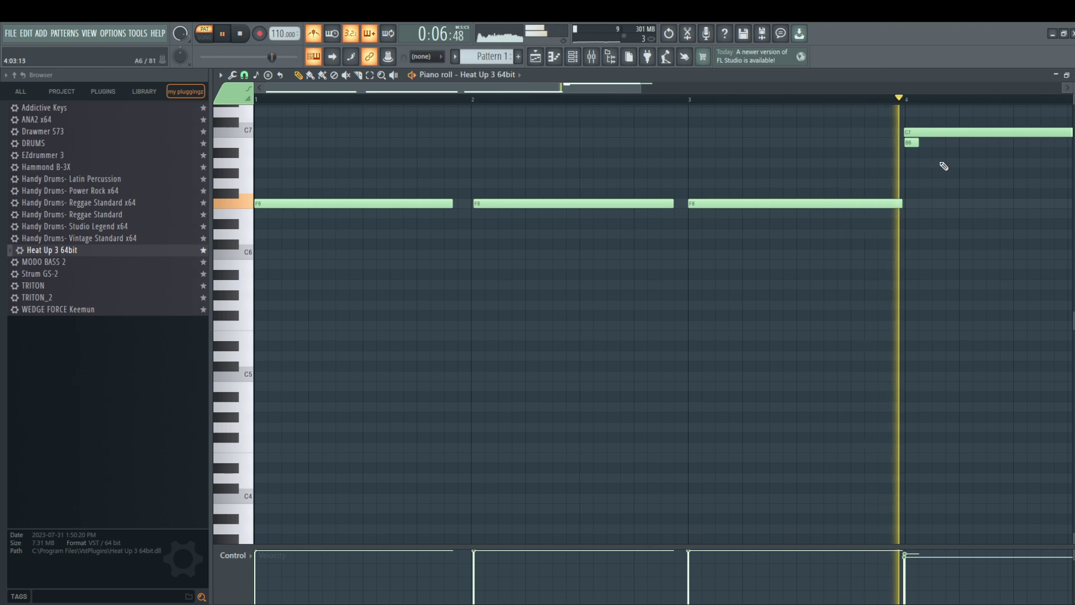
right_click(912, 142)
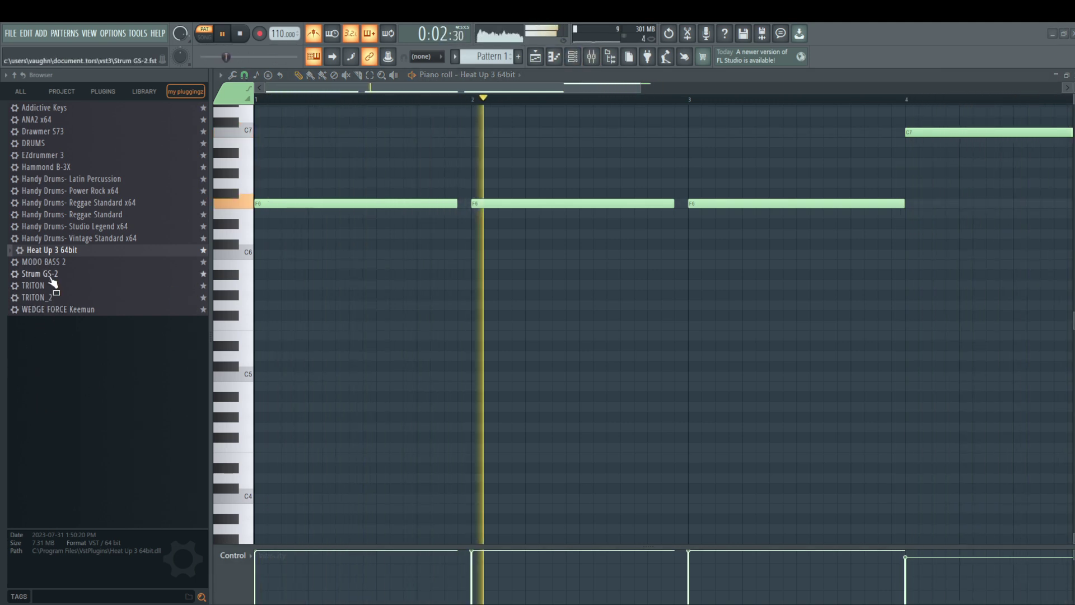
Add a TRITON instrument, audition its Acoustic Piano program and load Legato Strings from the Strings category.
drag(51, 284, 569, 371)
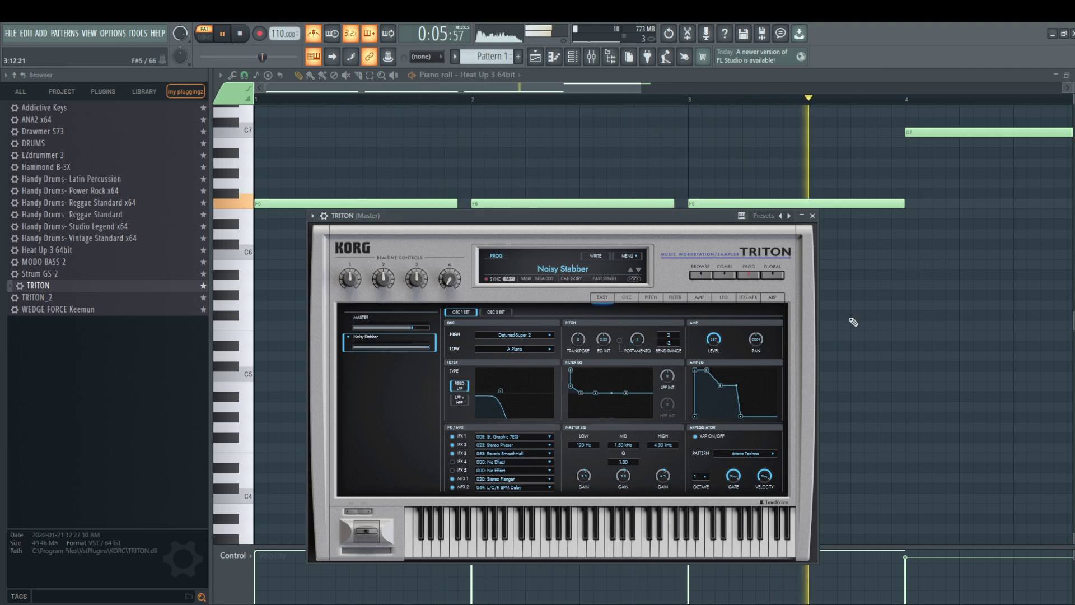
click(701, 276)
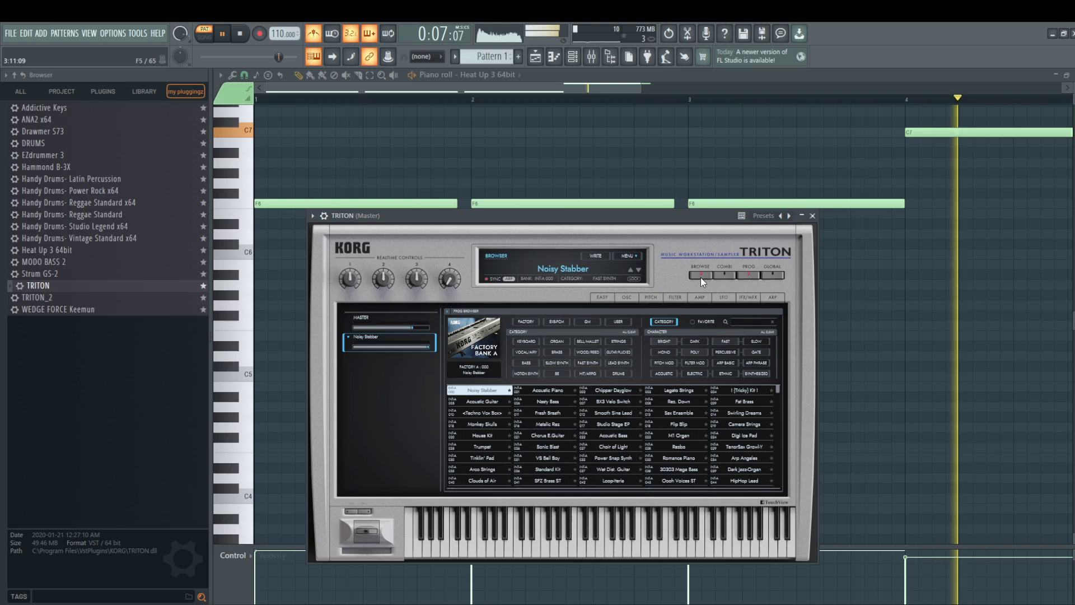
click(527, 337)
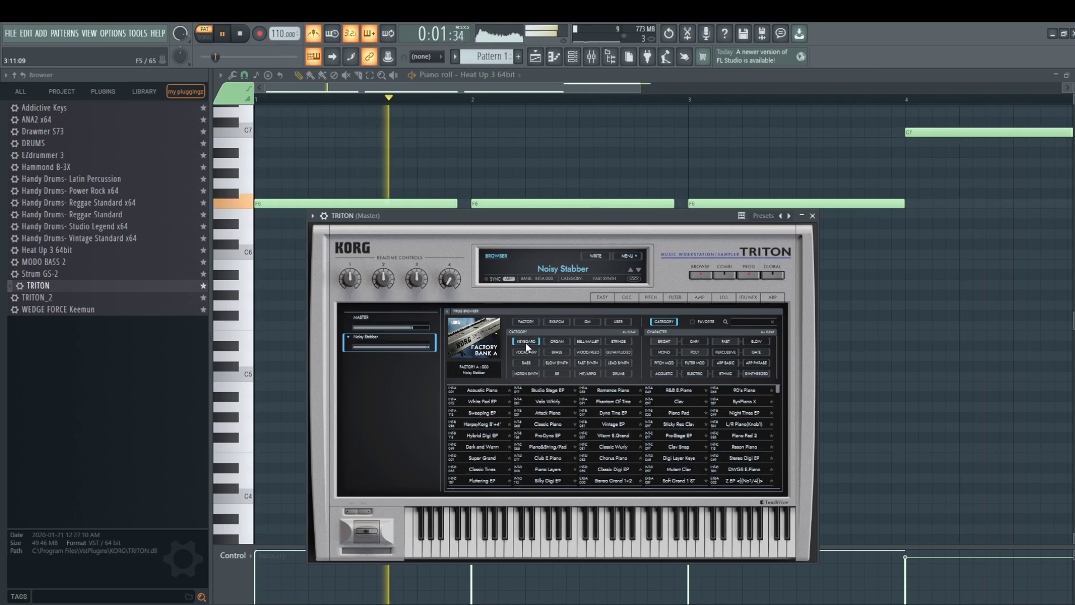
click(491, 391)
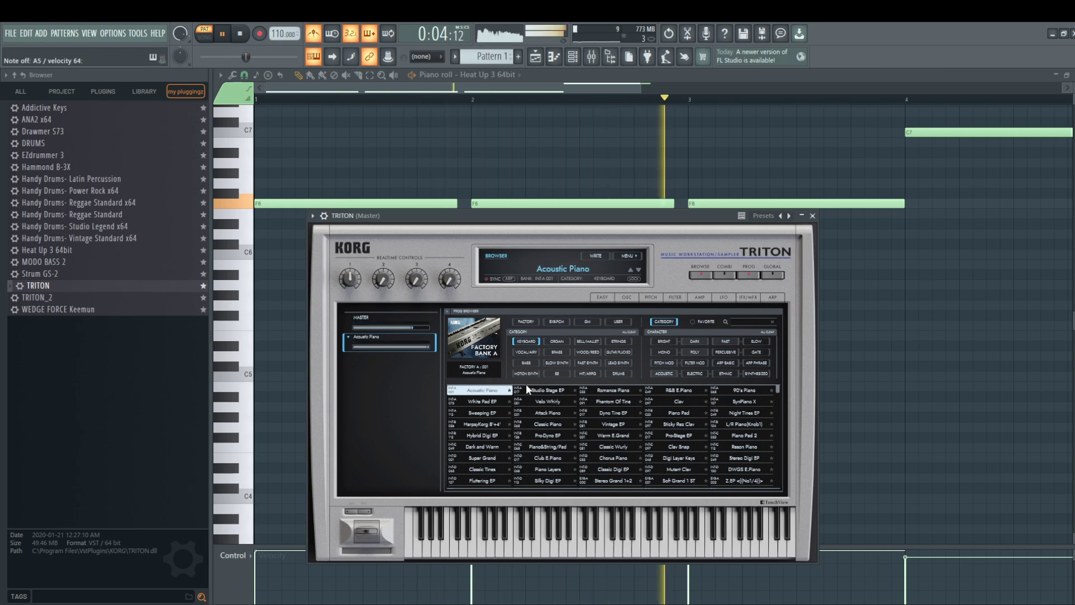
click(619, 340)
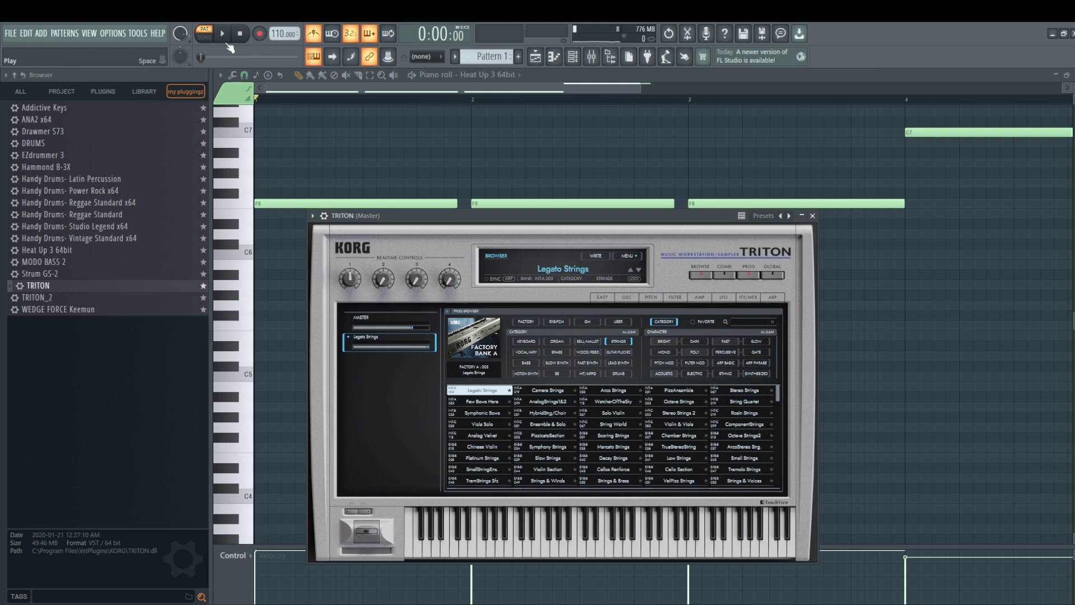
Play back the recorded TRITON part, delete its stray E5 note in bar 3 and align the notes to the grid.
click(223, 33)
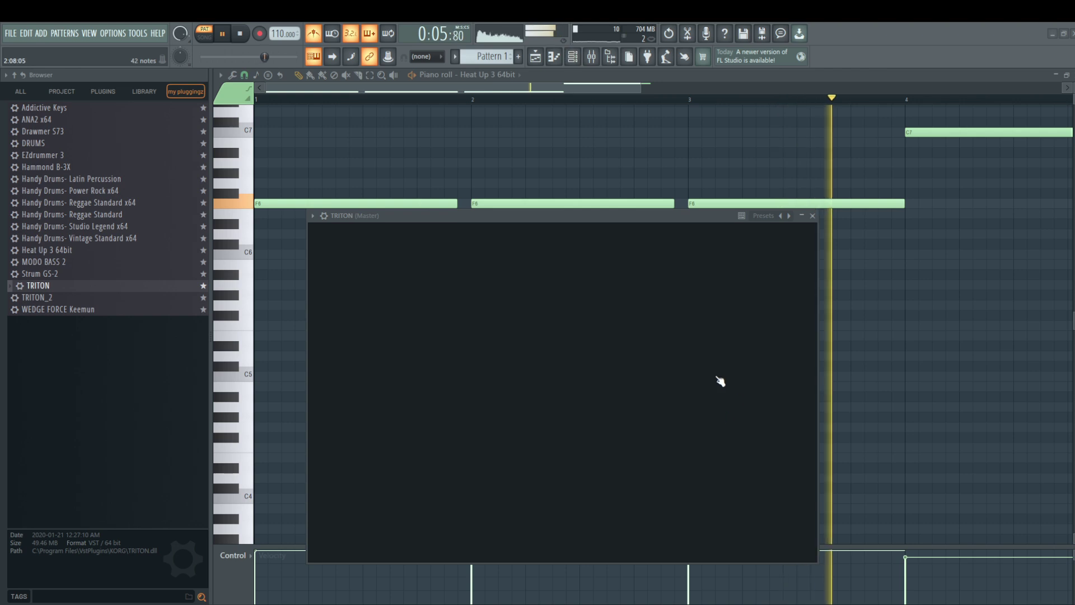
click(716, 377)
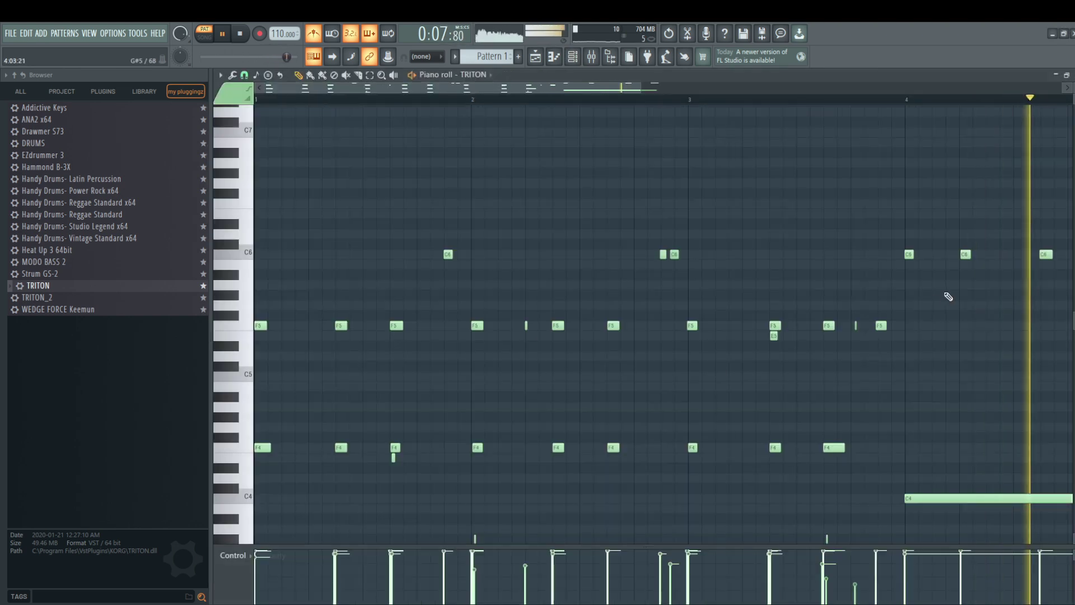
right_click(774, 335)
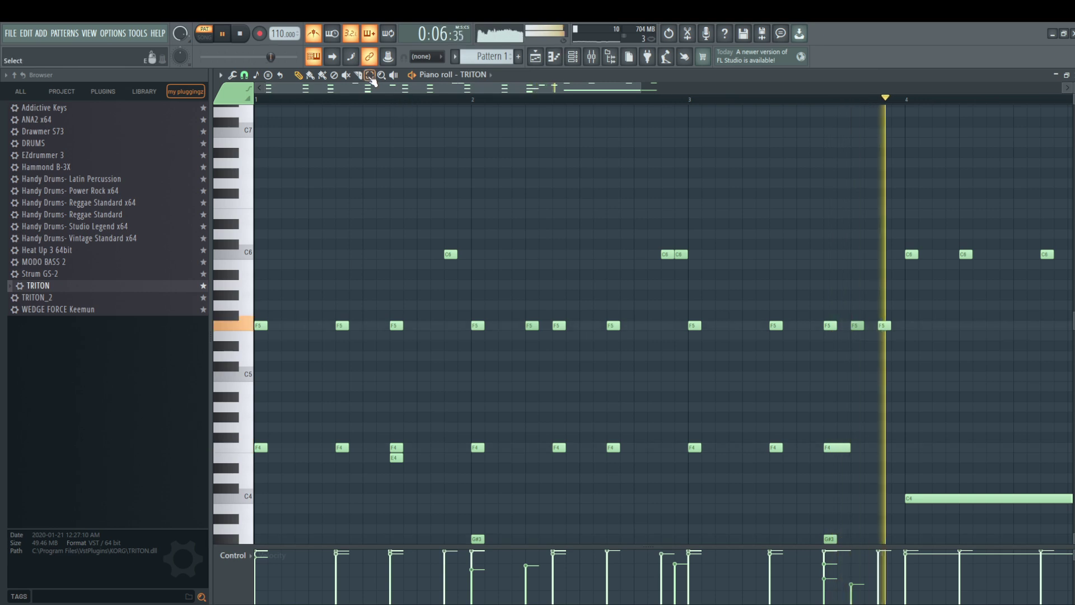
Select all TRITON notes and shorten them slightly, then delete the stray E4 note in bar 1.
drag(247, 168, 247, 551)
scroll(277, 378, down, 2)
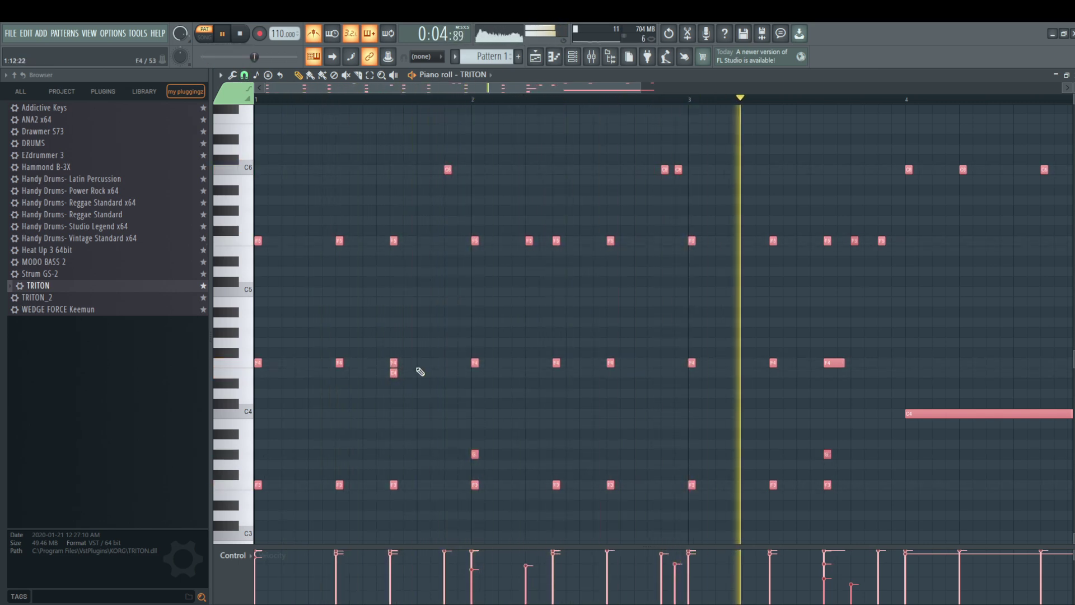
click(503, 344)
right_click(503, 344)
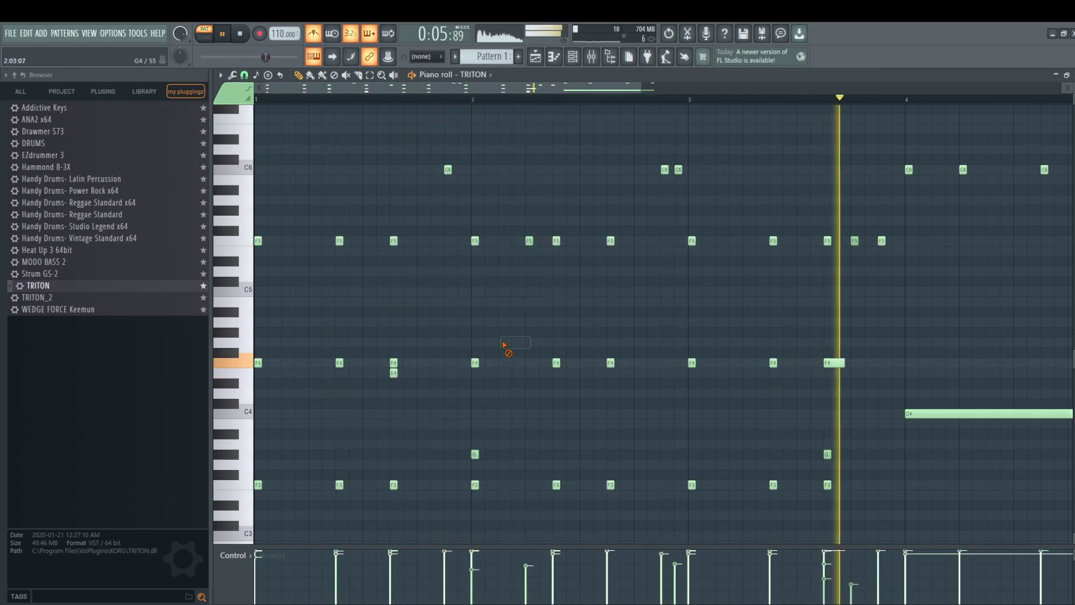
right_click(394, 373)
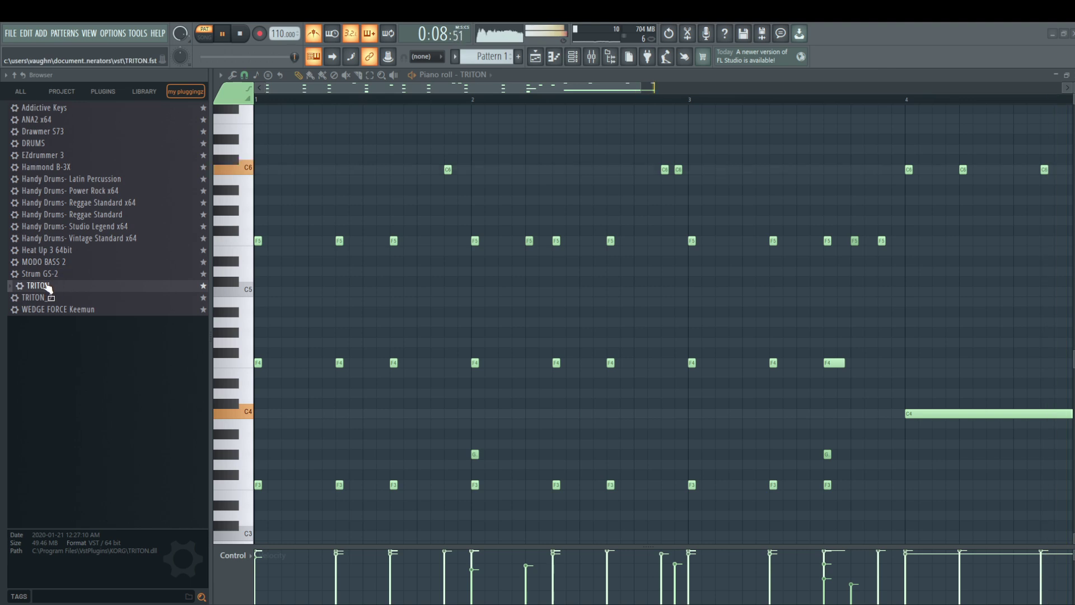
Add a second Heat Up 3 instrument and audition its Bass presets from Acoustic 01 through Bass Pluck [Grime].
drag(43, 250, 566, 390)
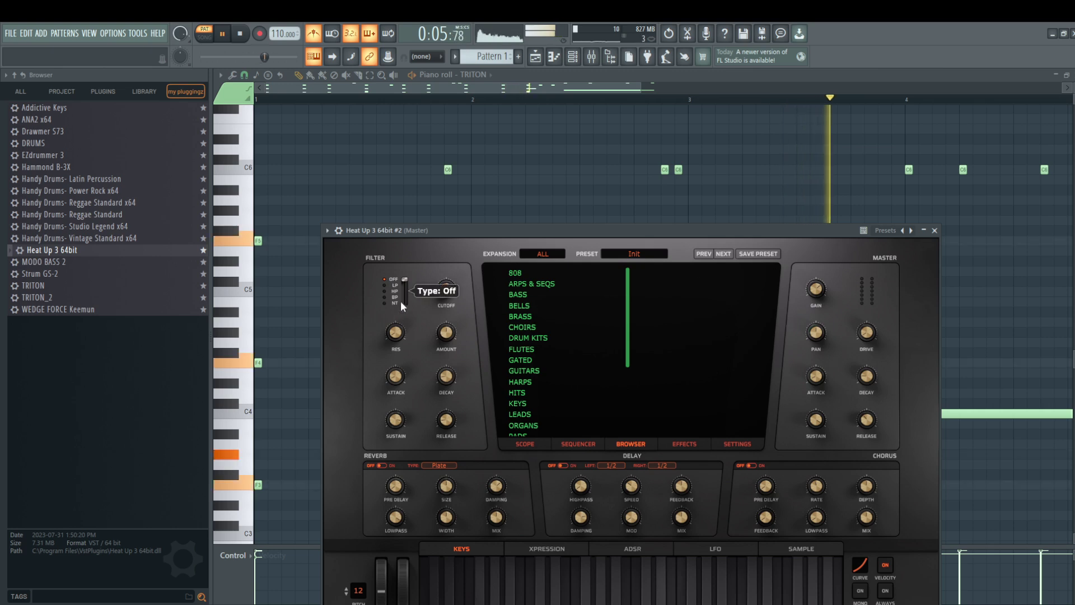
click(525, 293)
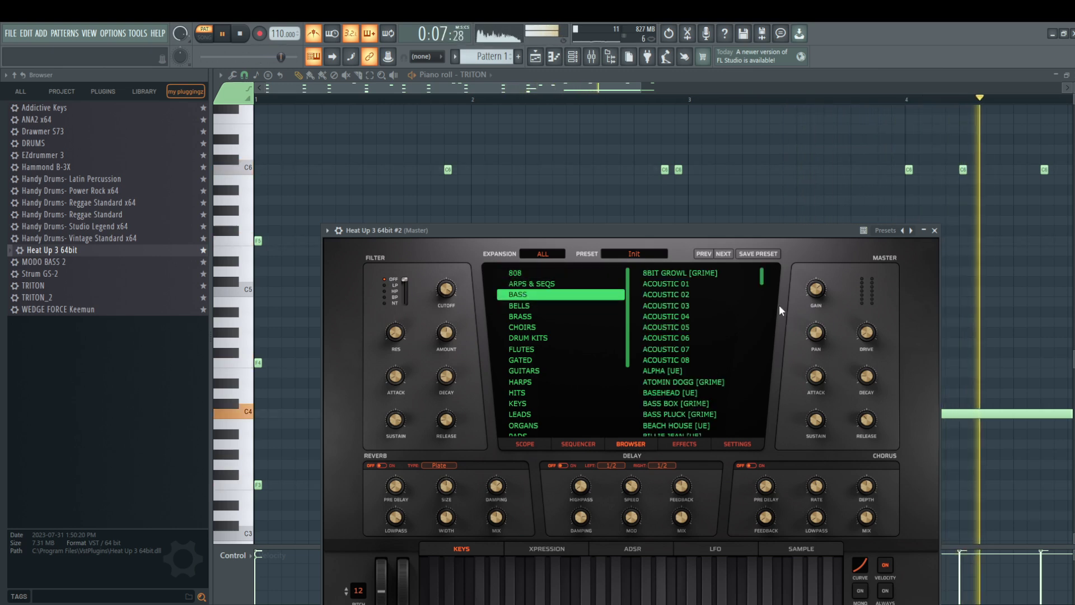
click(685, 287)
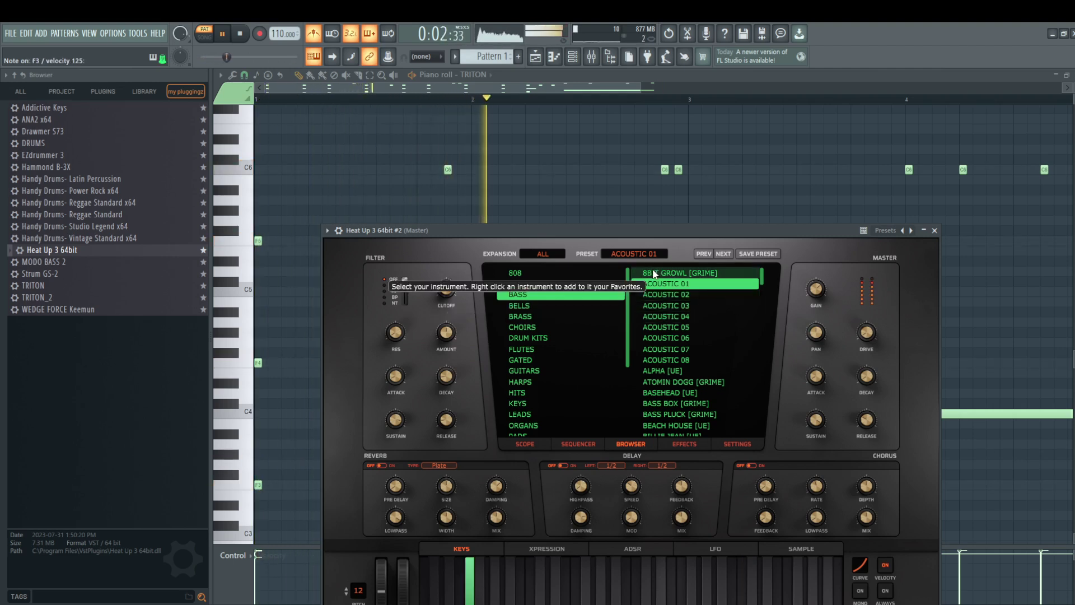
click(698, 296)
click(695, 306)
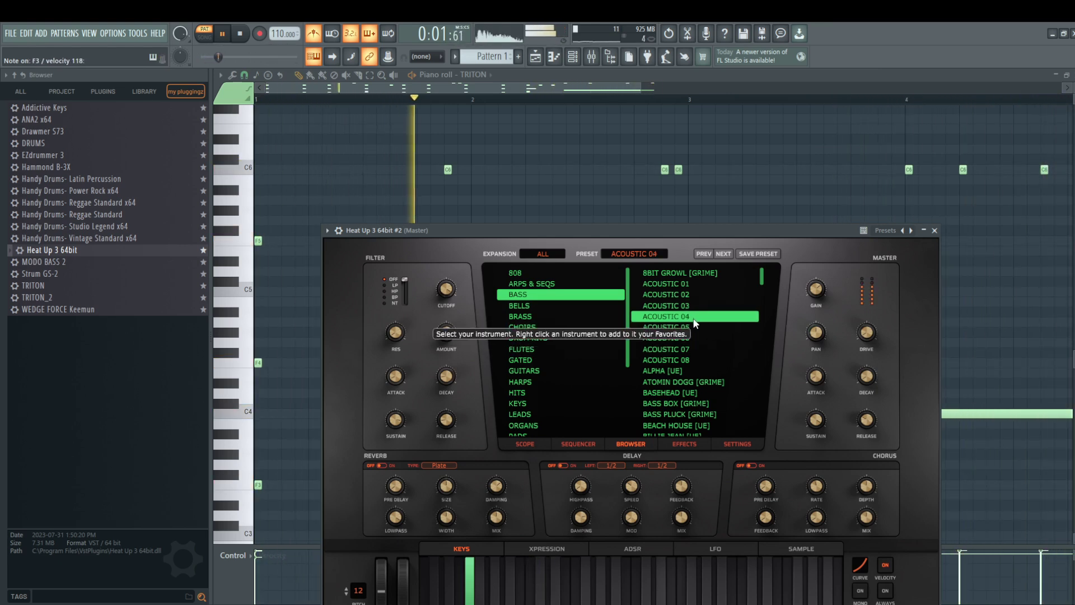
click(682, 328)
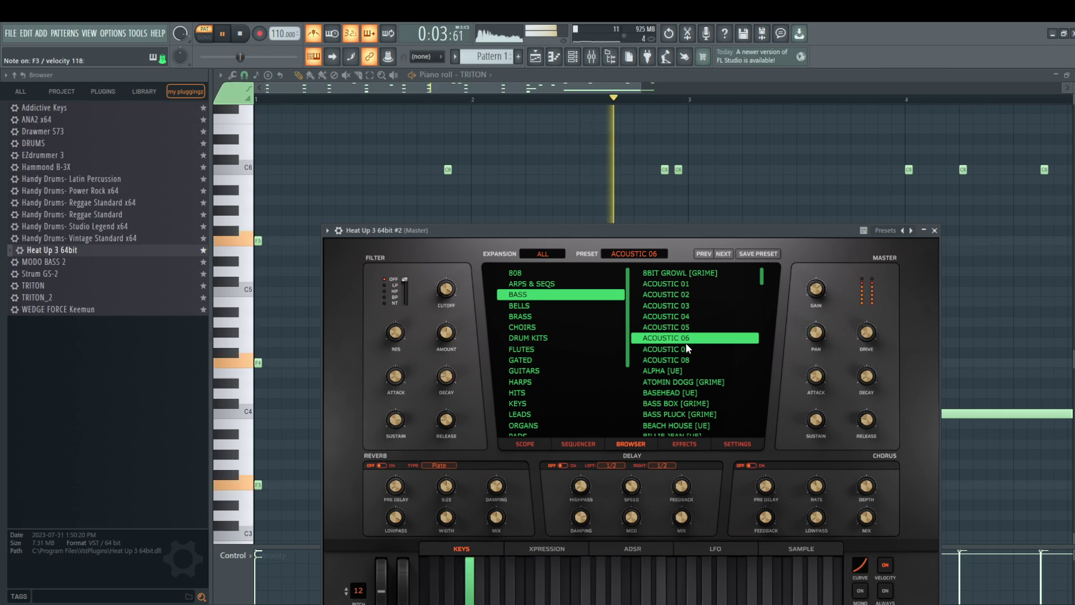
click(687, 349)
click(684, 362)
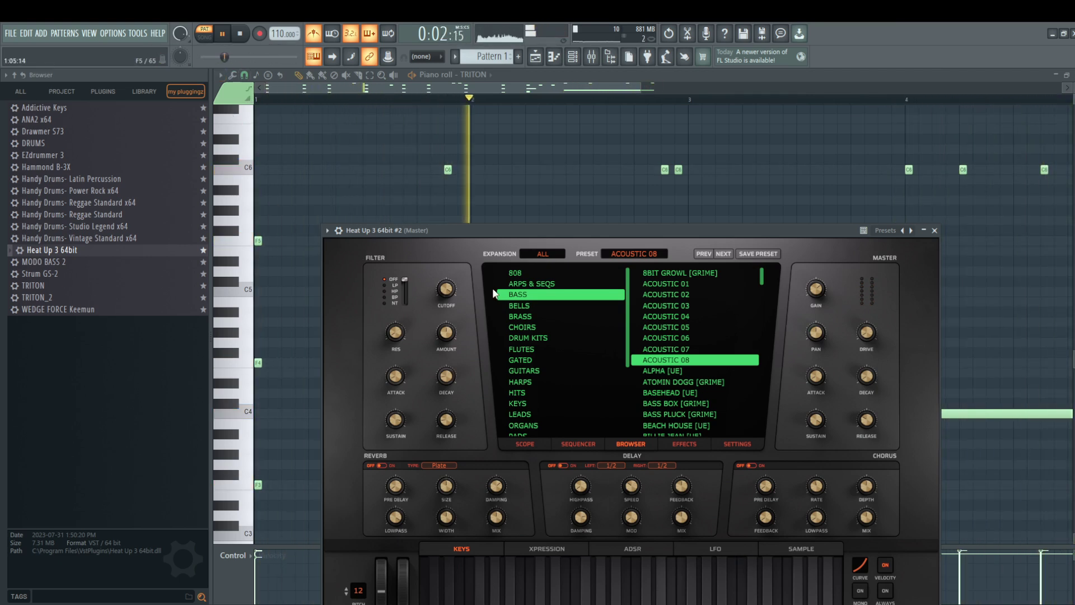
click(678, 392)
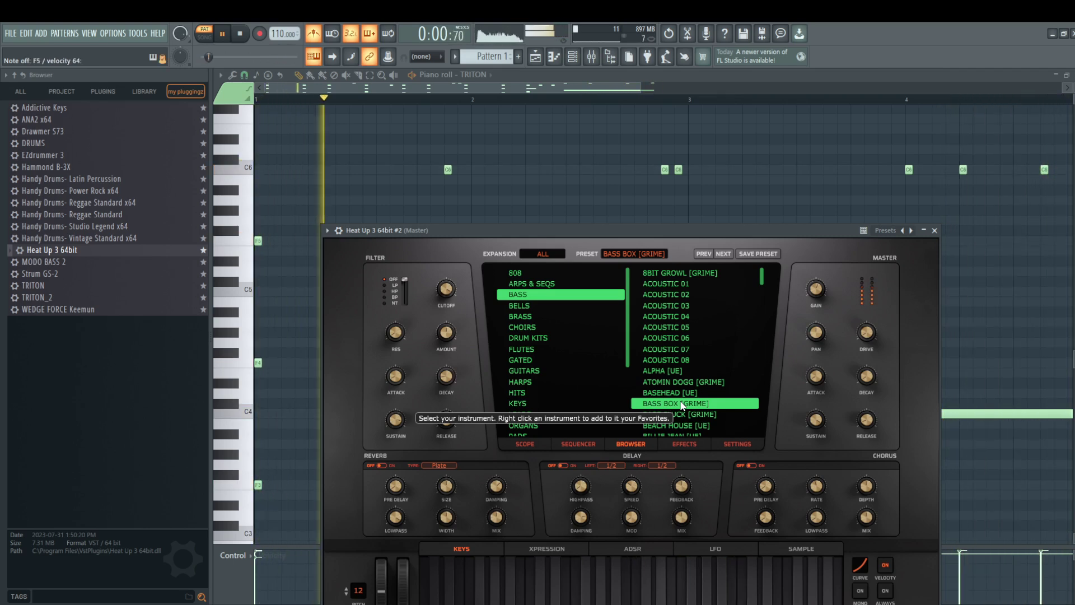
click(670, 416)
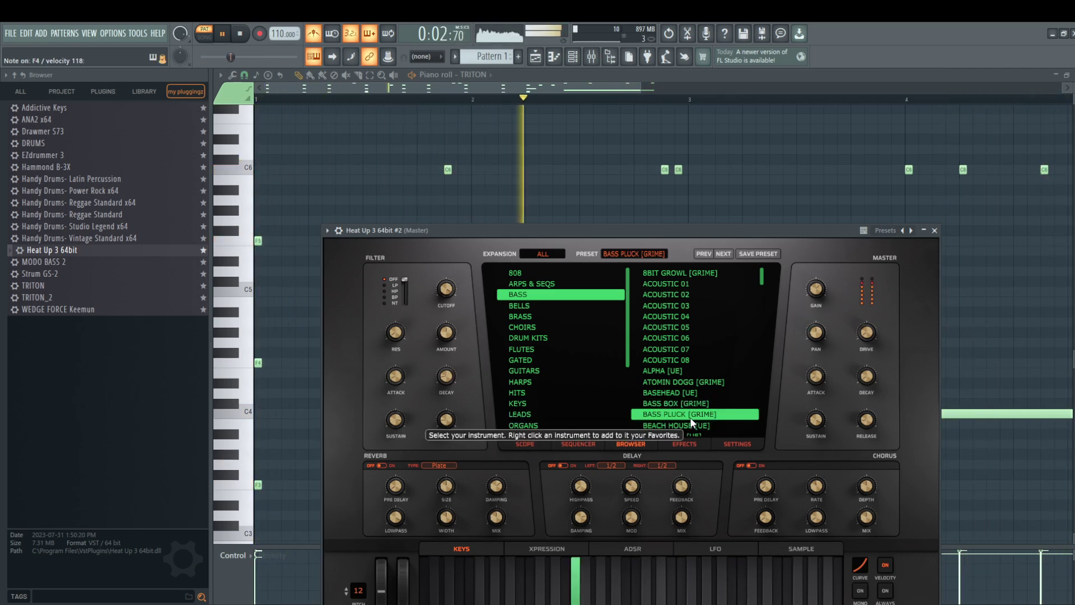
Audition Heat Up 3's Hits presets starting from Beast Mode, load Orchestra Hit and adjust its master gain.
click(517, 392)
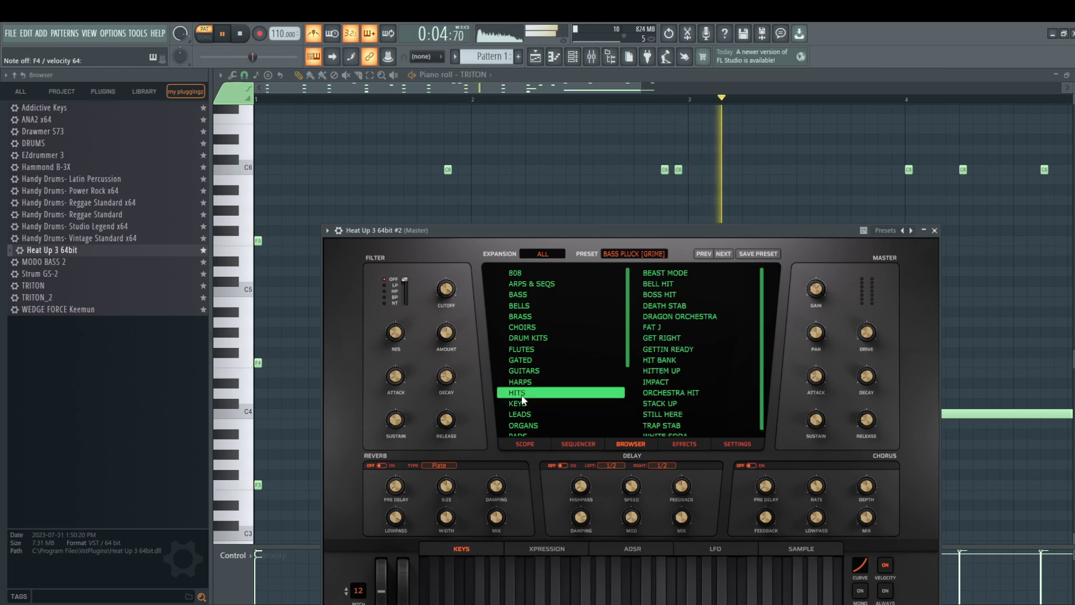
click(685, 275)
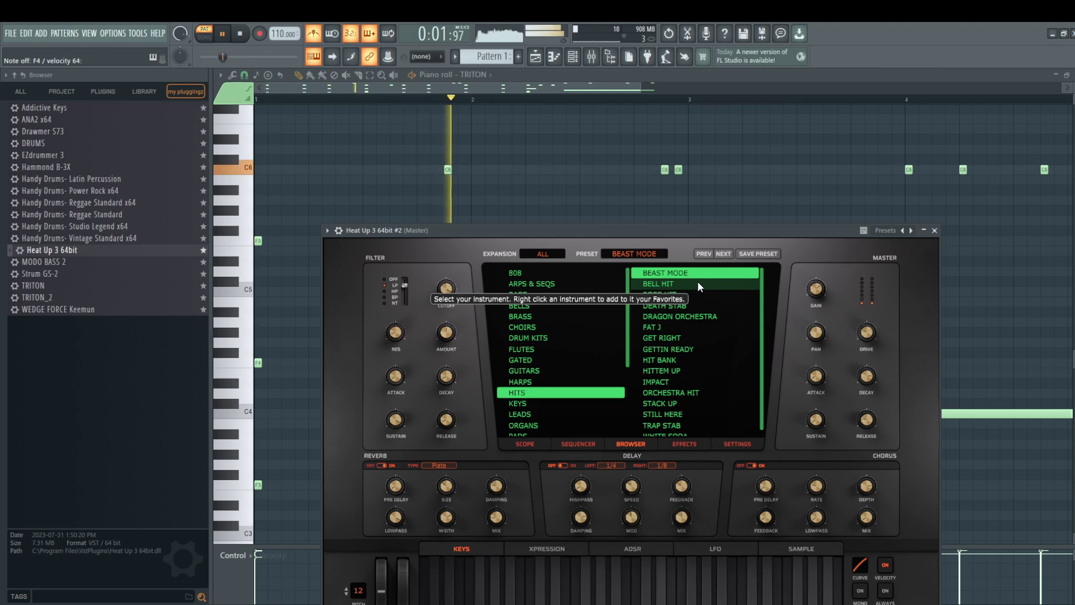
click(698, 284)
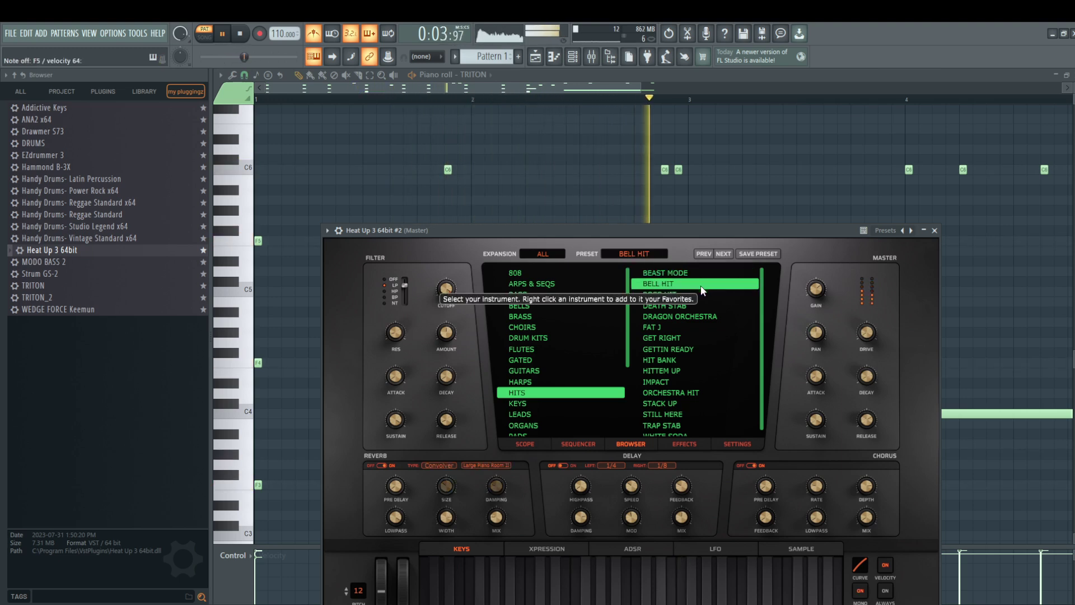
click(681, 296)
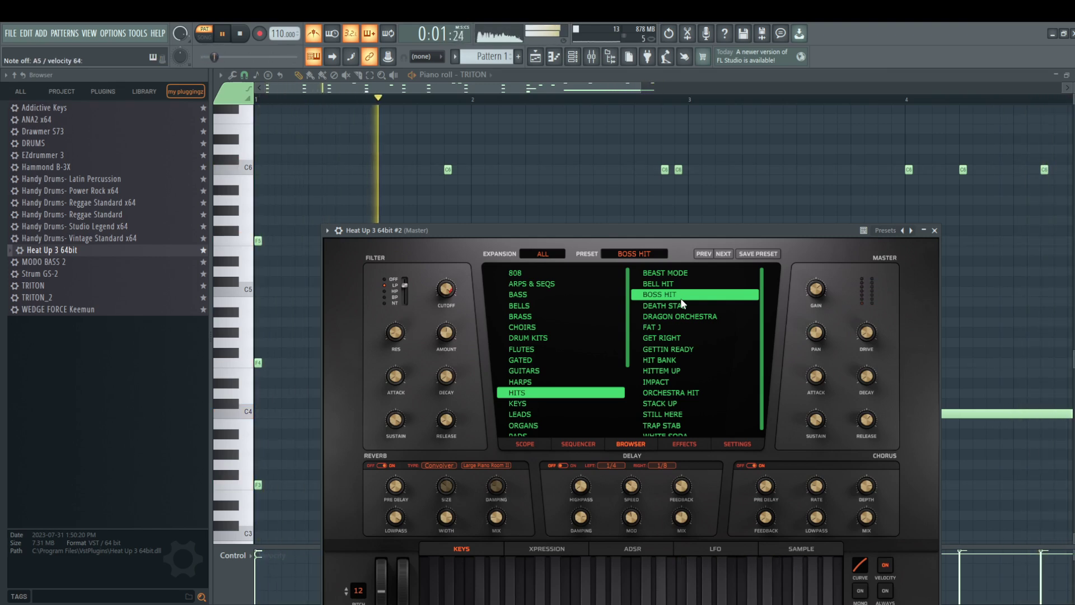
click(678, 306)
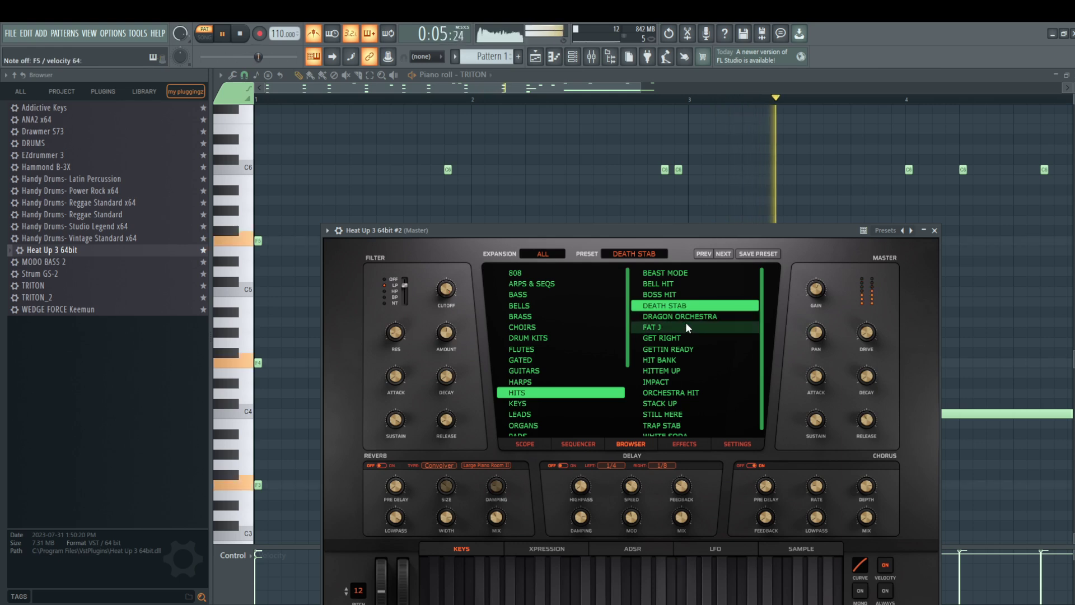
click(691, 317)
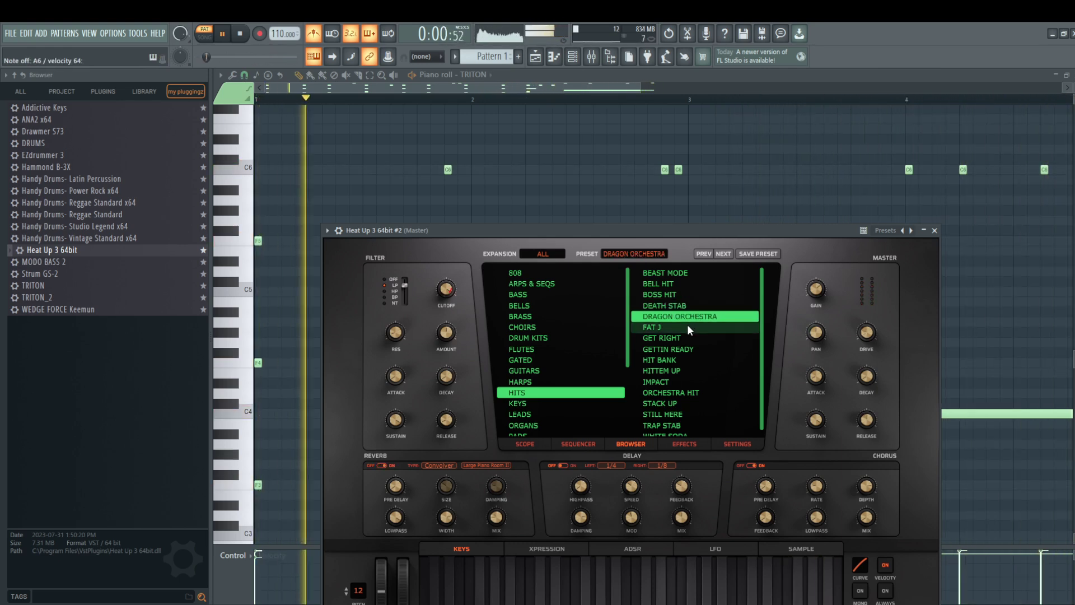
click(690, 328)
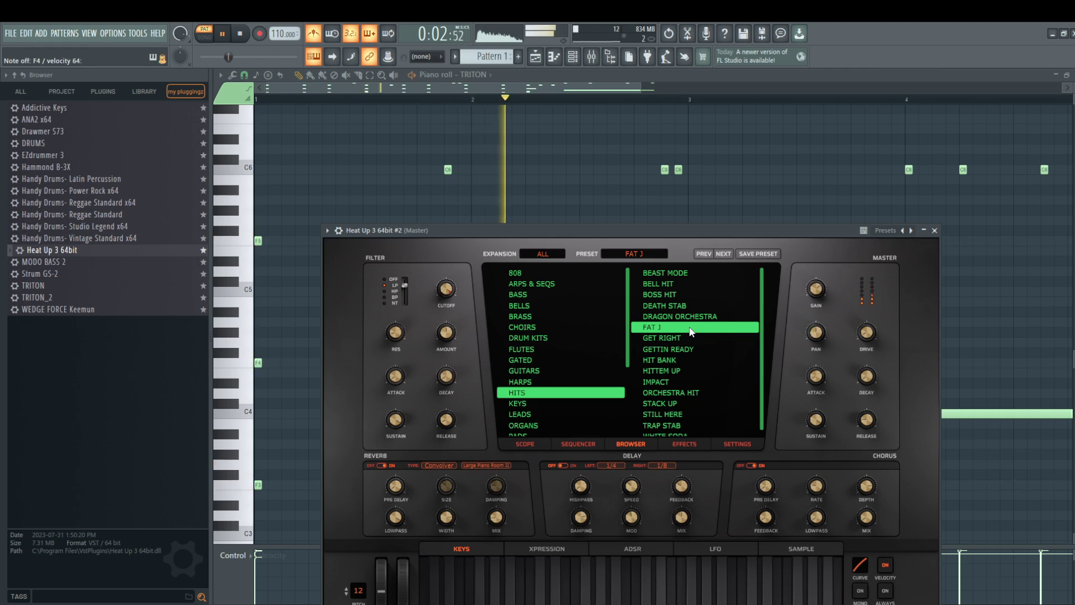
click(691, 338)
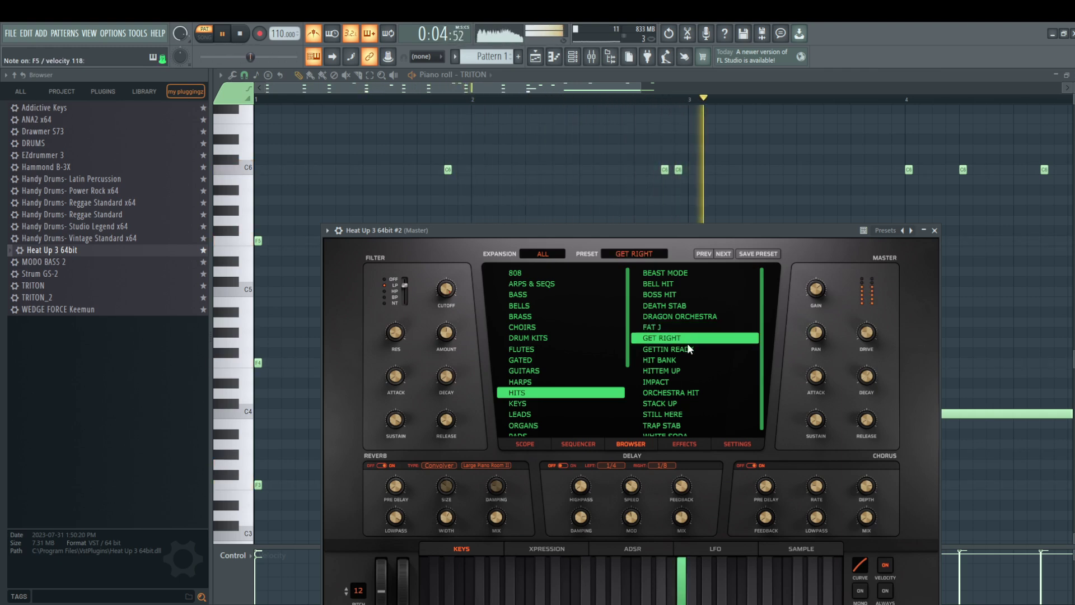
click(687, 359)
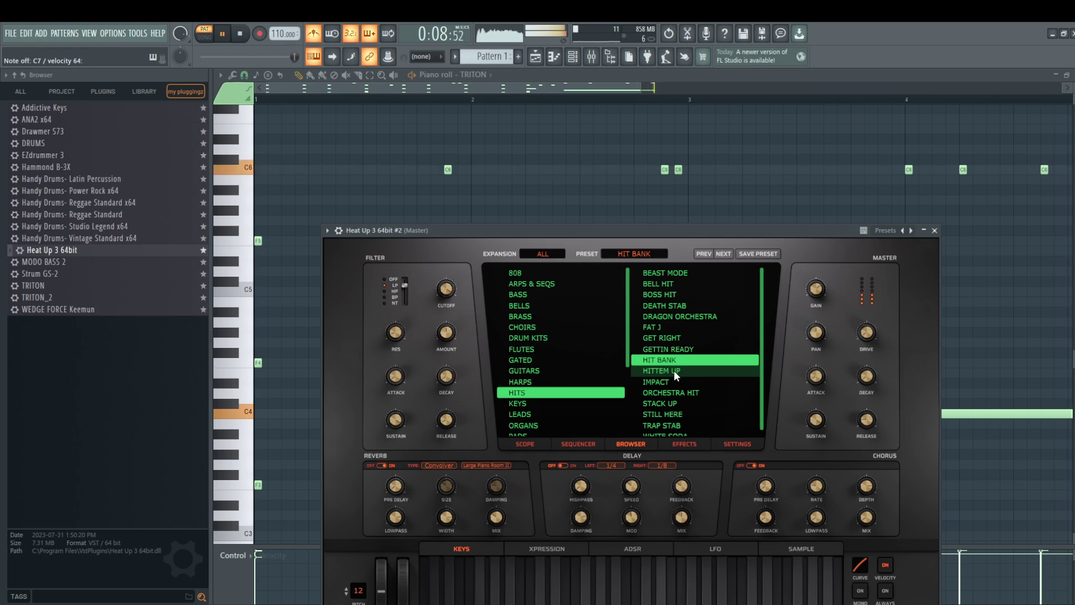
click(674, 371)
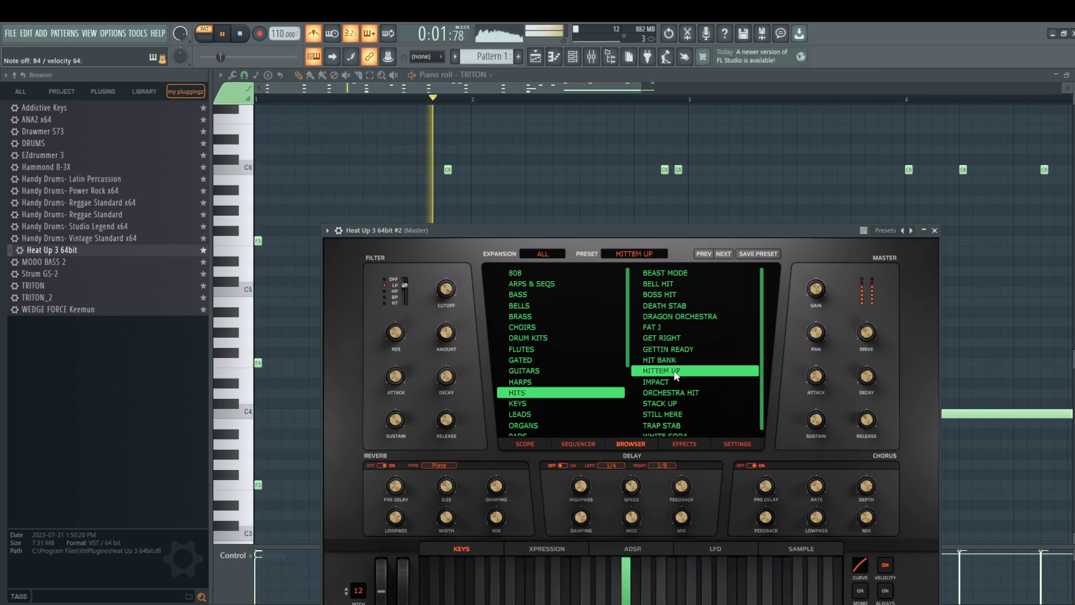
click(674, 391)
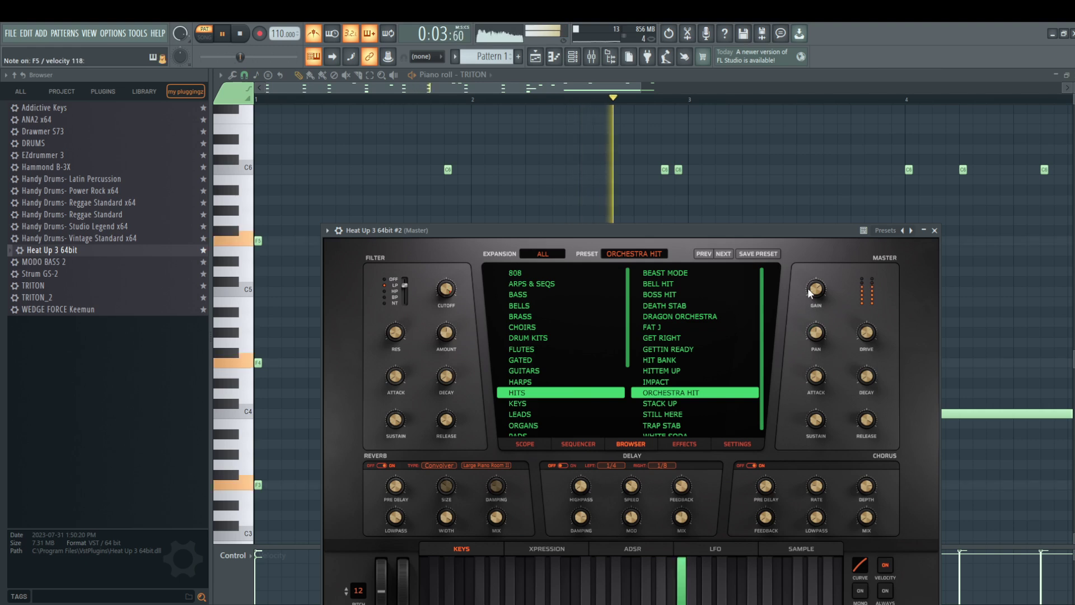
drag(810, 289, 821, 305)
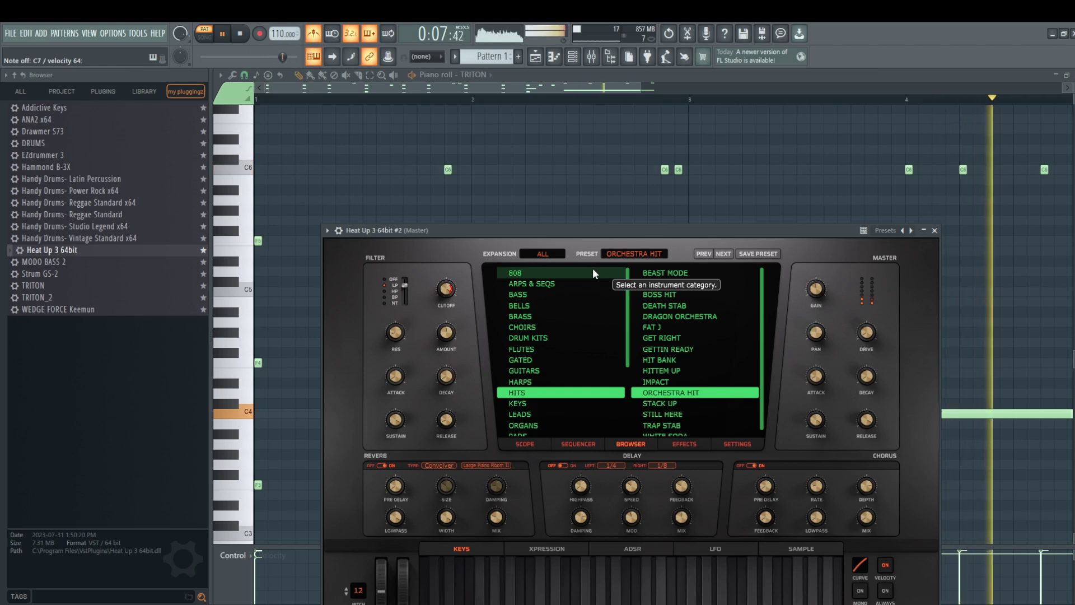
Undo the previous take, record the Orchestra Hit part over Pattern 1 and close the Heat Up 3 window.
click(241, 35)
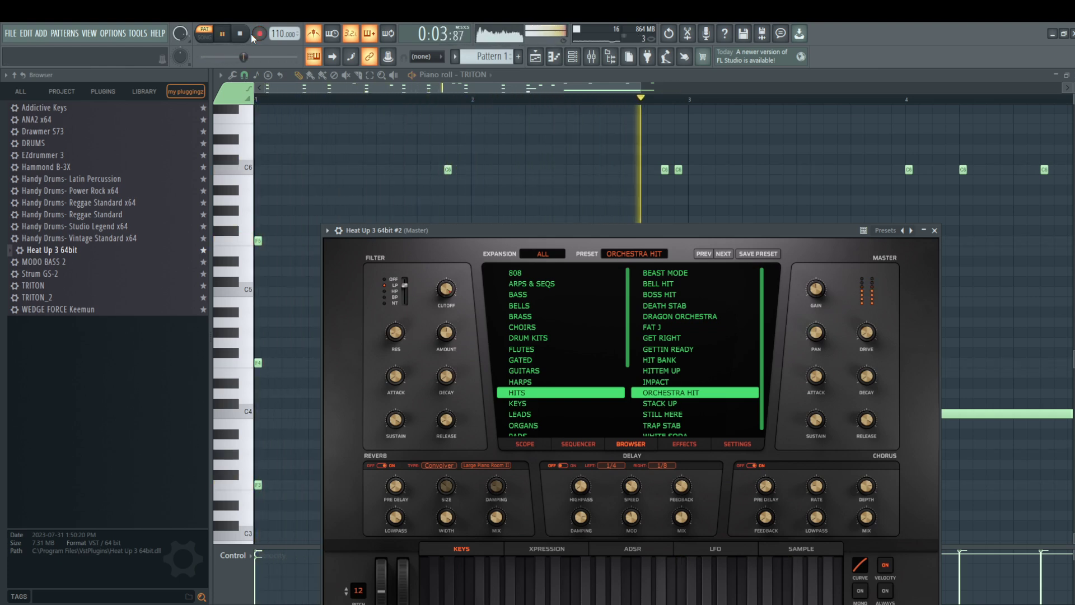
key(space)
key(ctrl+z)
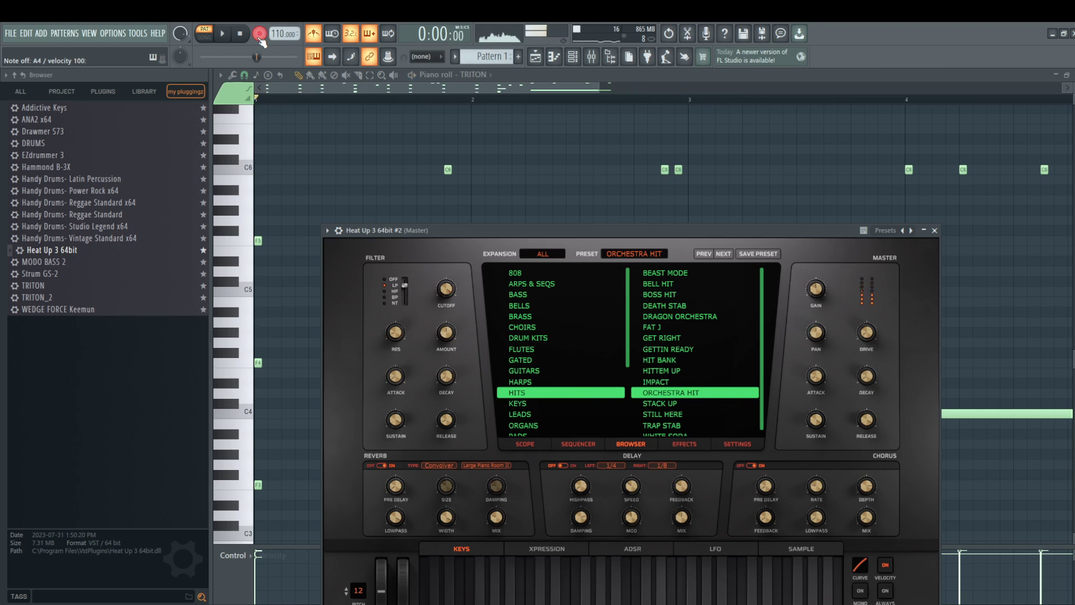
key(space)
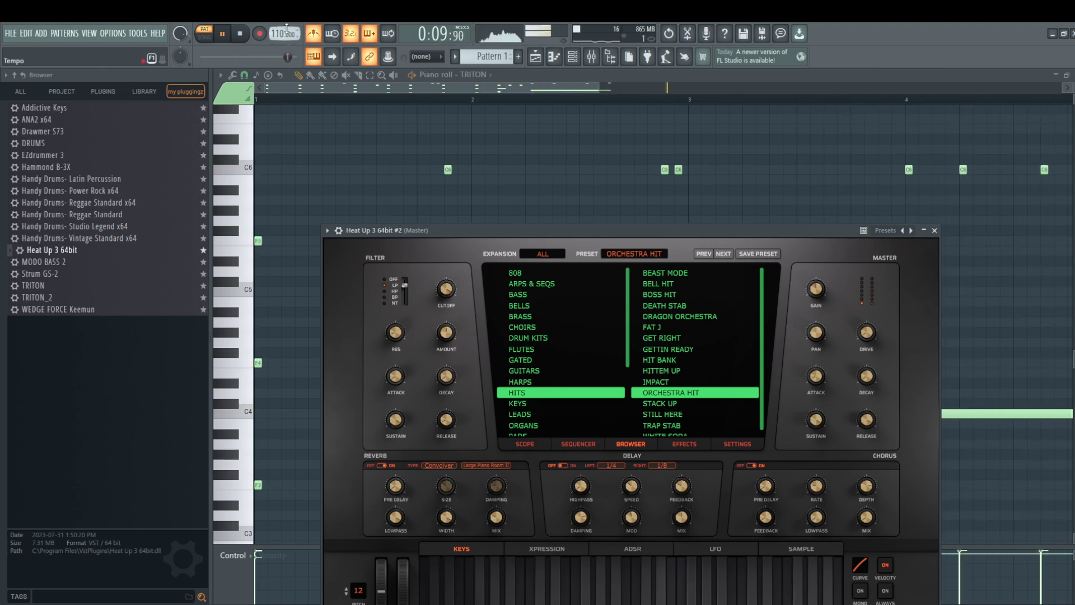
click(535, 56)
click(535, 57)
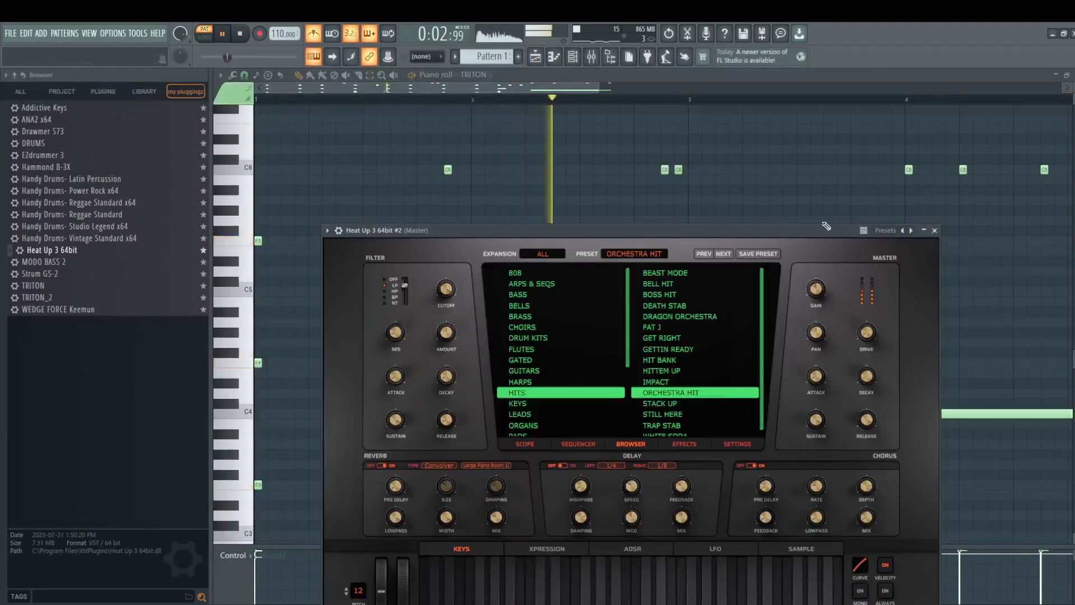
click(934, 230)
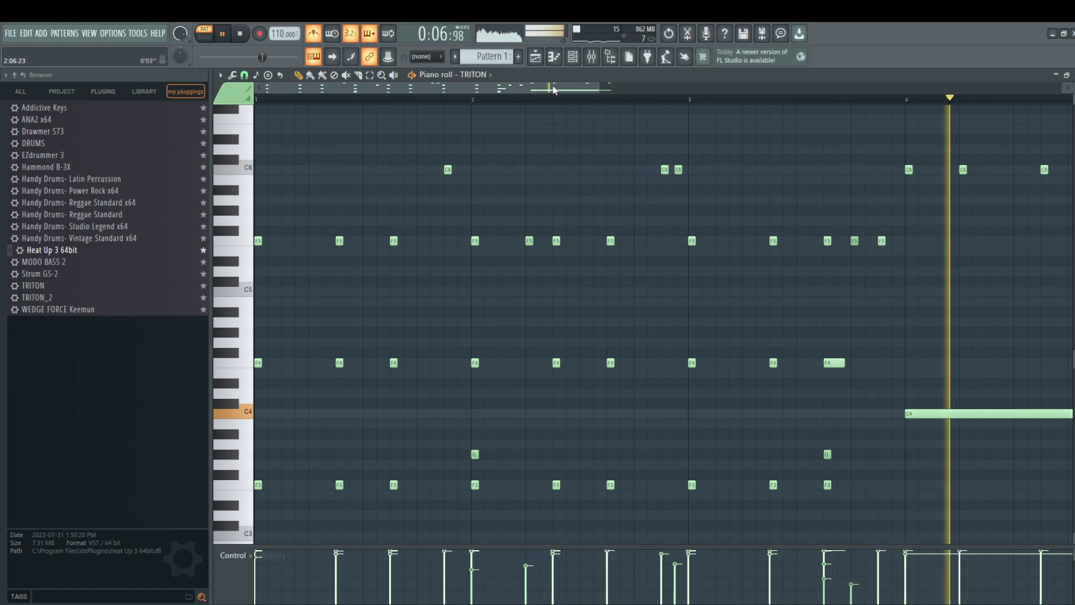
Open the second Heat Up 3's notes in the piano roll and delete the stray F6, C7, G5 and F5 notes at bar 5.
click(577, 61)
click(791, 390)
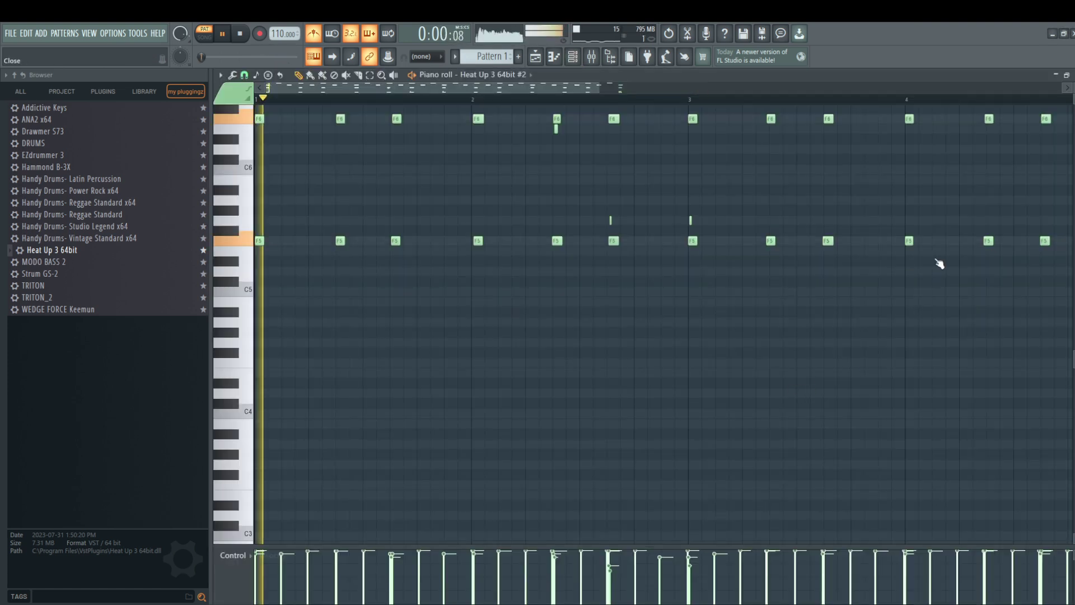
drag(511, 88, 700, 91)
scroll(756, 264, up, 4)
right_click(670, 208)
right_click(670, 140)
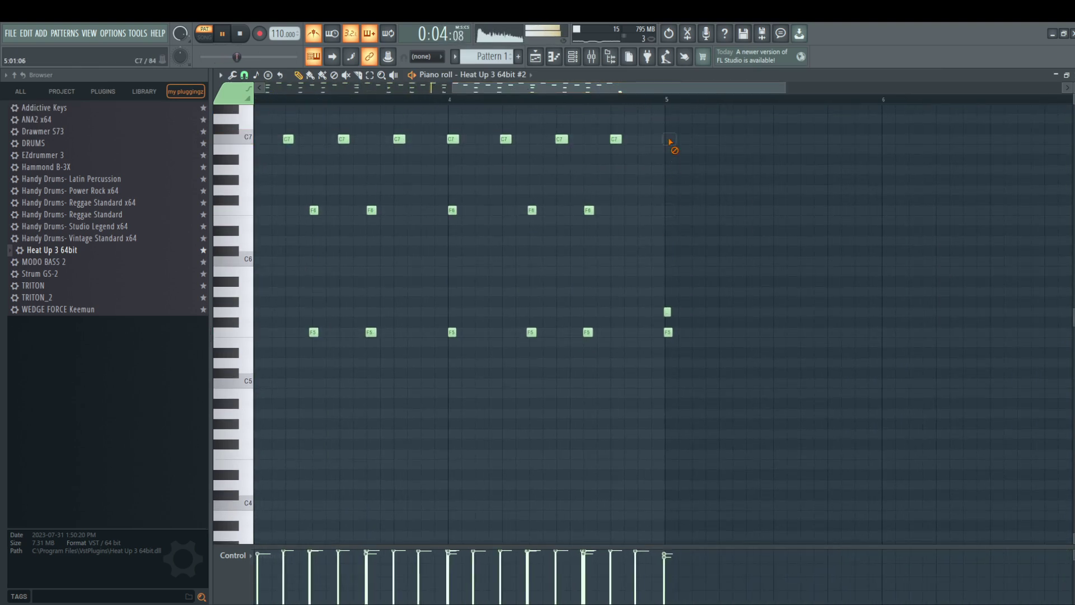
right_click(669, 313)
right_click(670, 333)
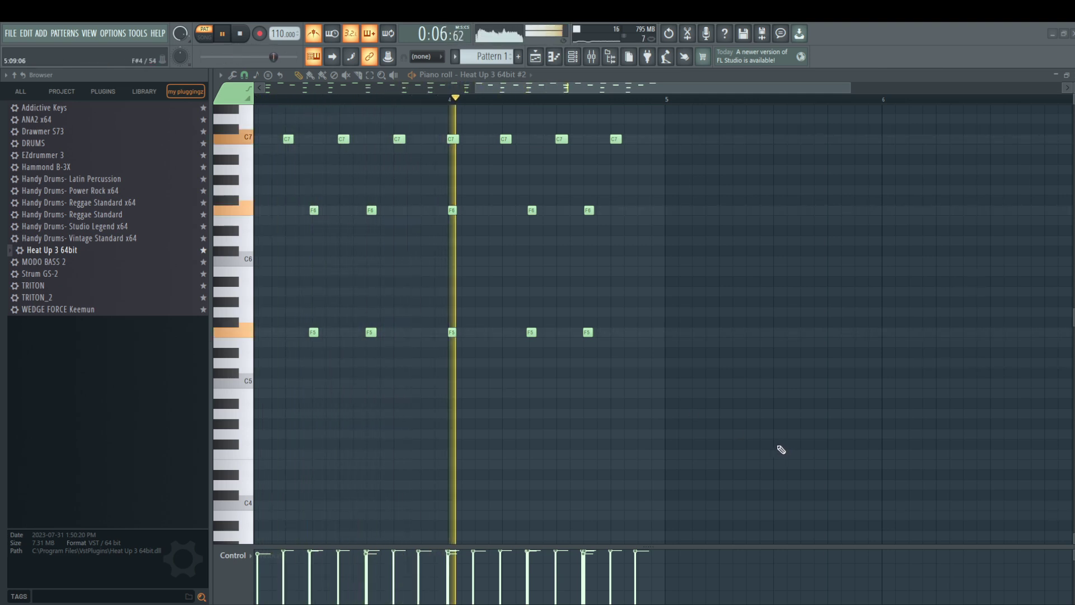
Add a DRUMS instrument and audition its kits one after another, moving forward through seven presets.
drag(45, 144, 529, 413)
drag(573, 264, 569, 271)
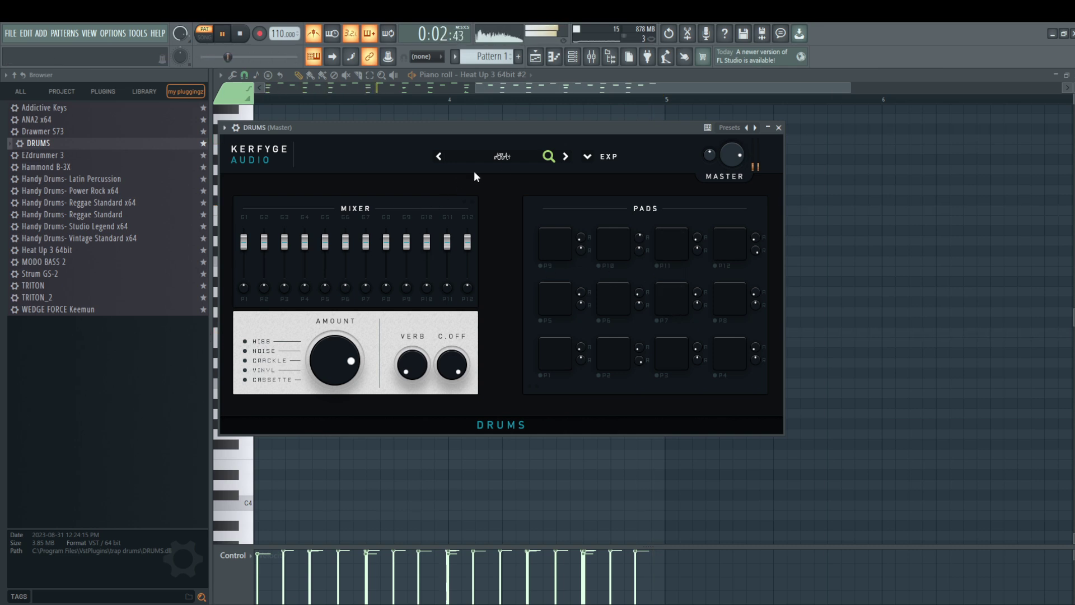
click(567, 157)
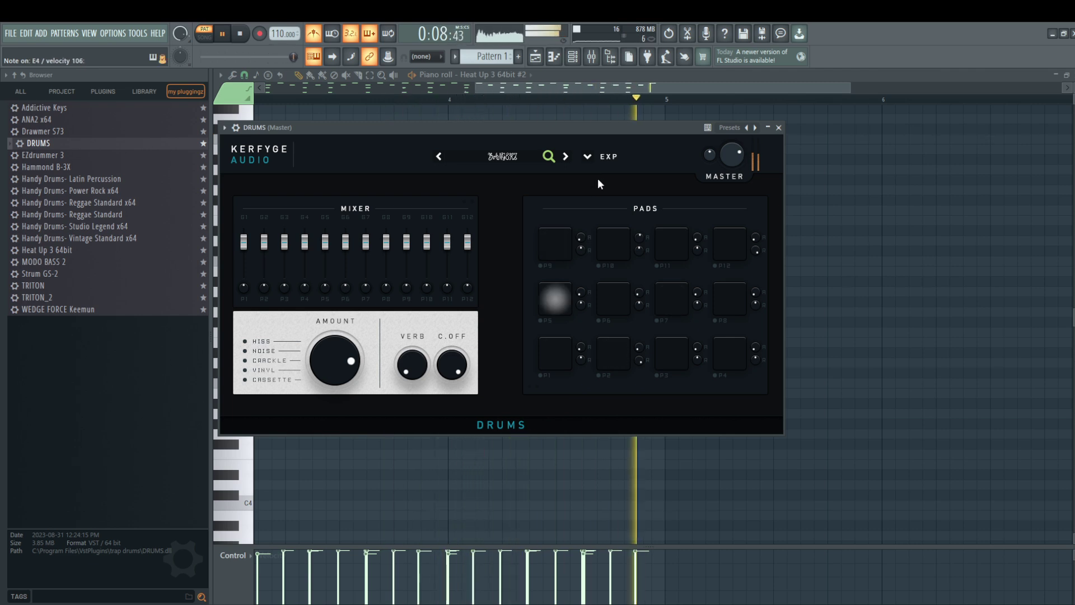
click(567, 157)
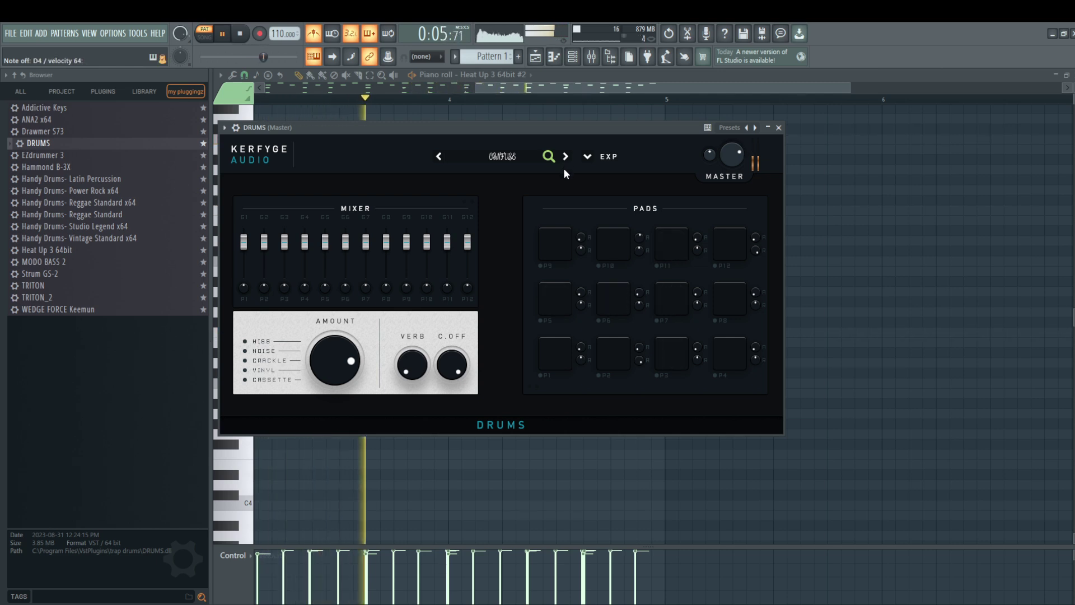
click(566, 157)
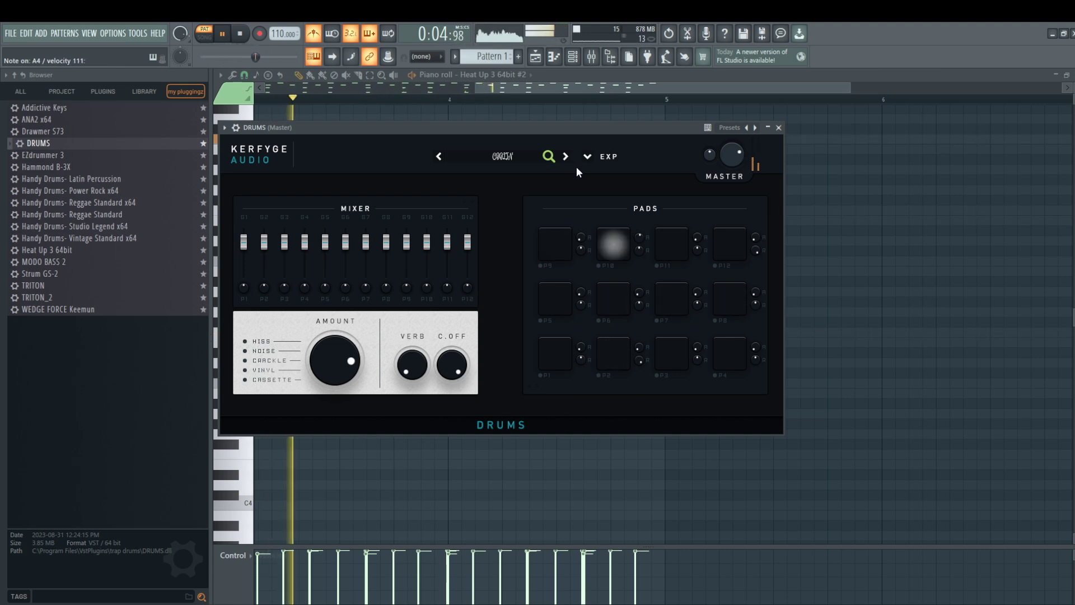
click(567, 157)
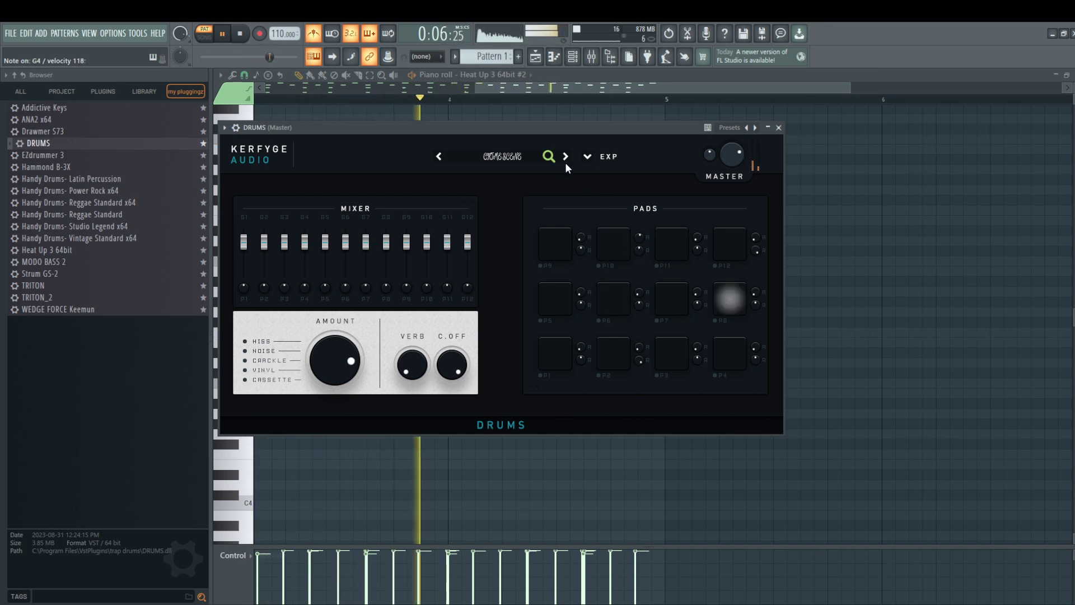
click(566, 160)
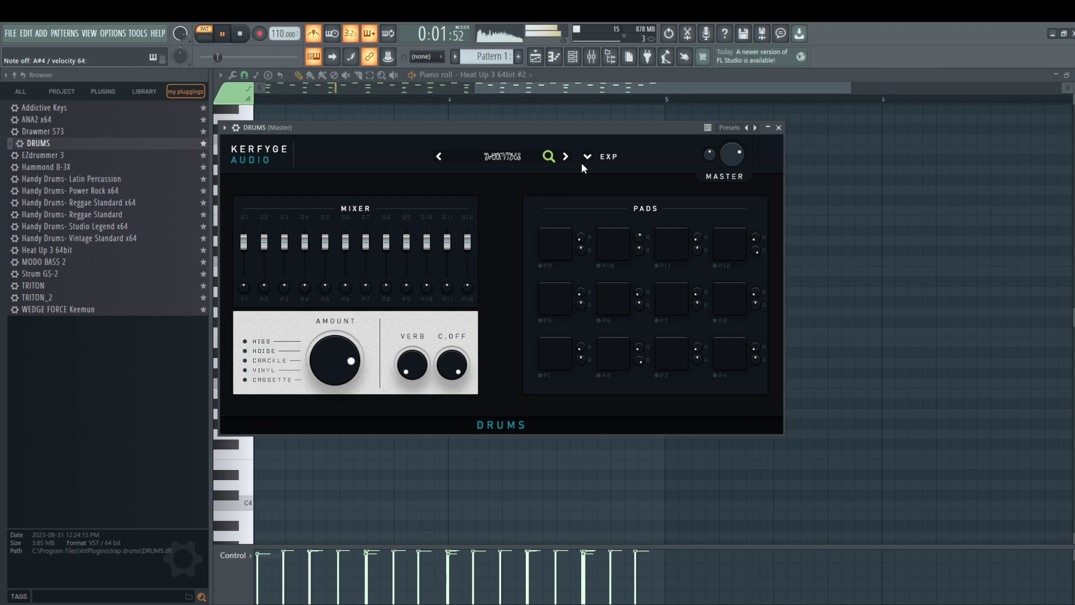
click(566, 160)
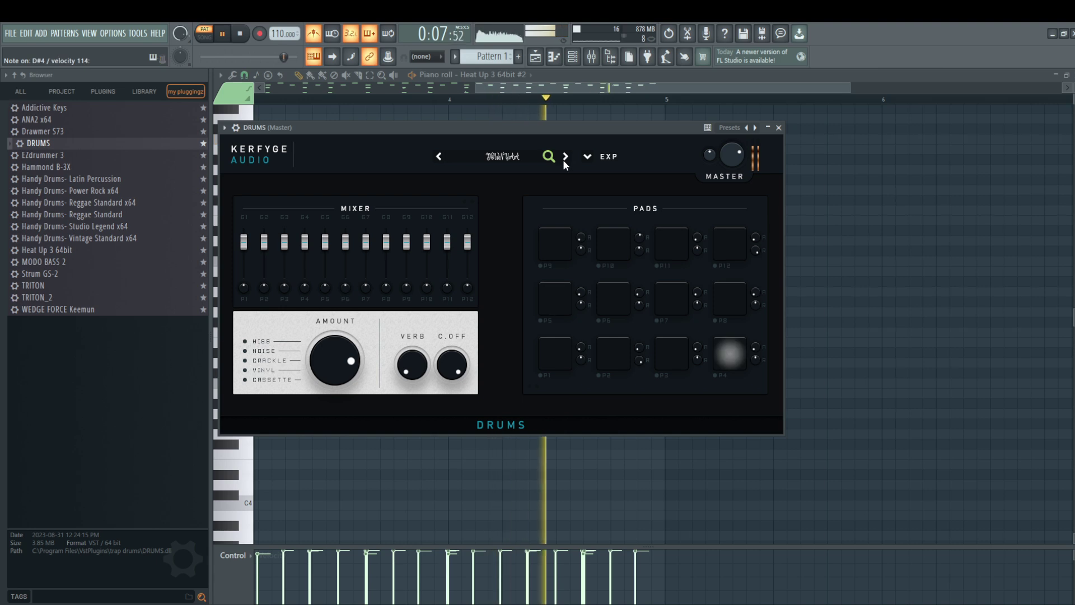
click(566, 159)
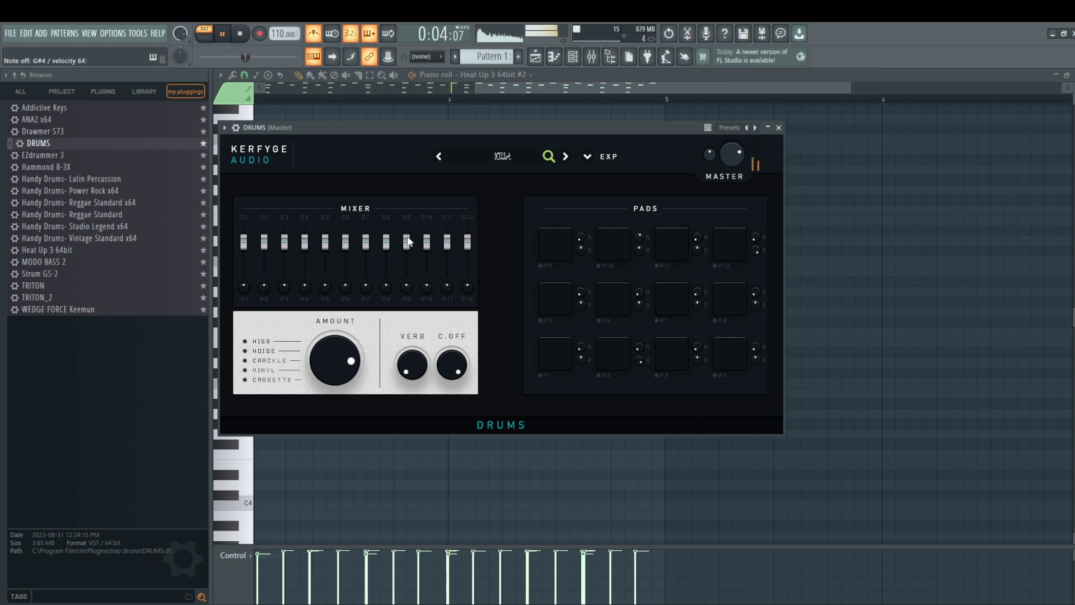
Raise the ninth channel's level in the DRUMS mixer, record its part over Pattern 1 and close the instrument window.
drag(407, 241, 422, 182)
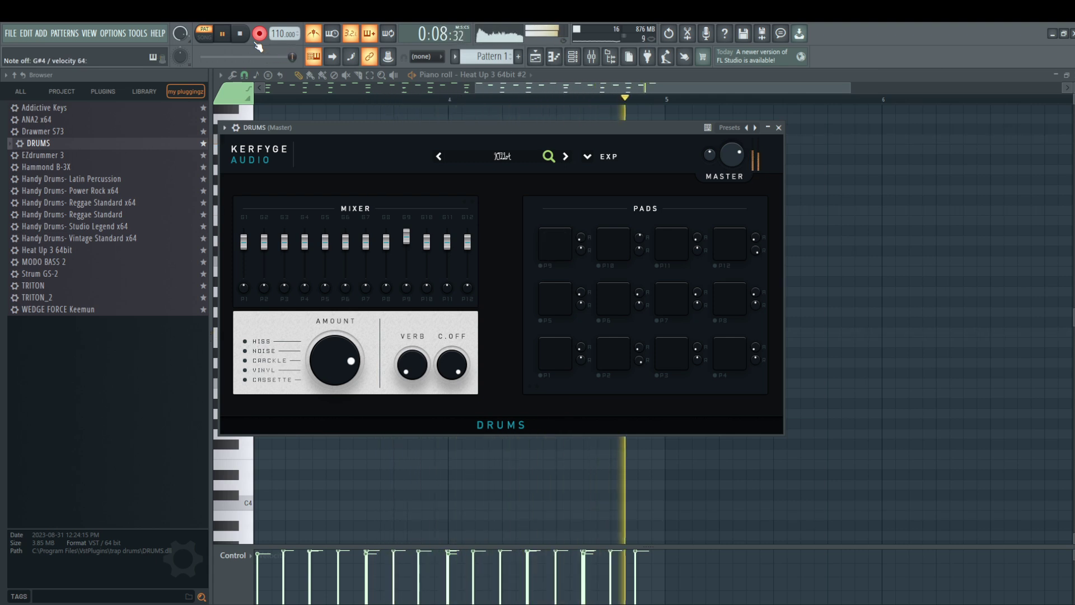
key(space)
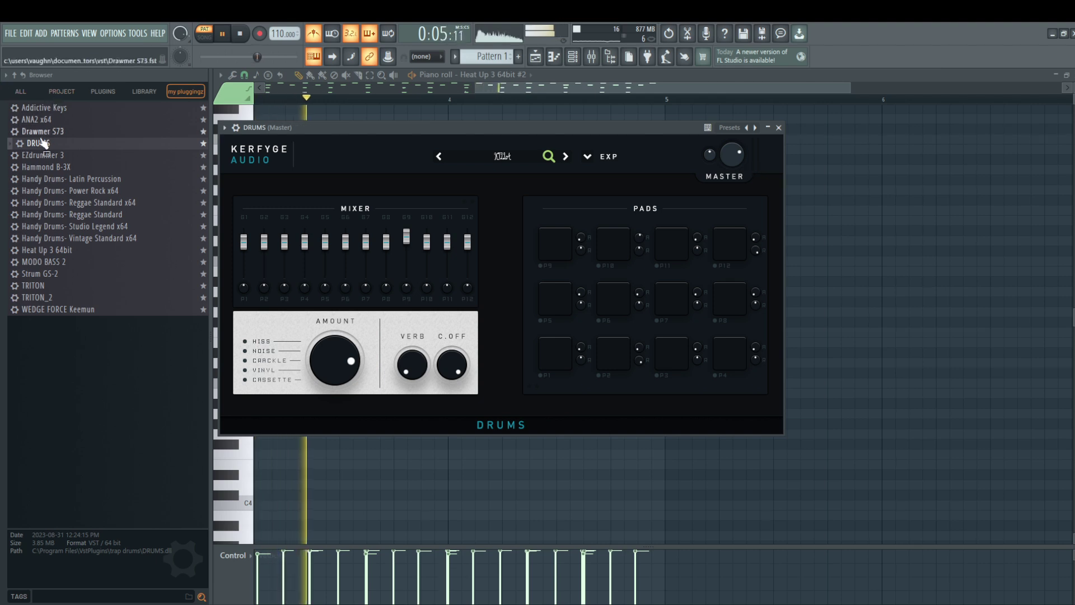
drag(44, 145, 134, 191)
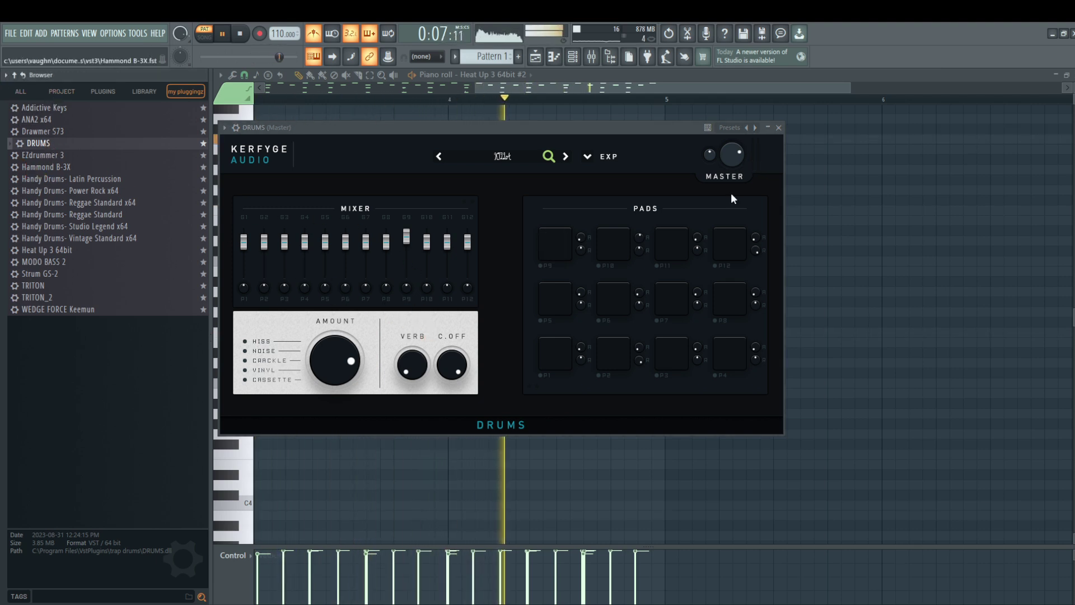
click(778, 128)
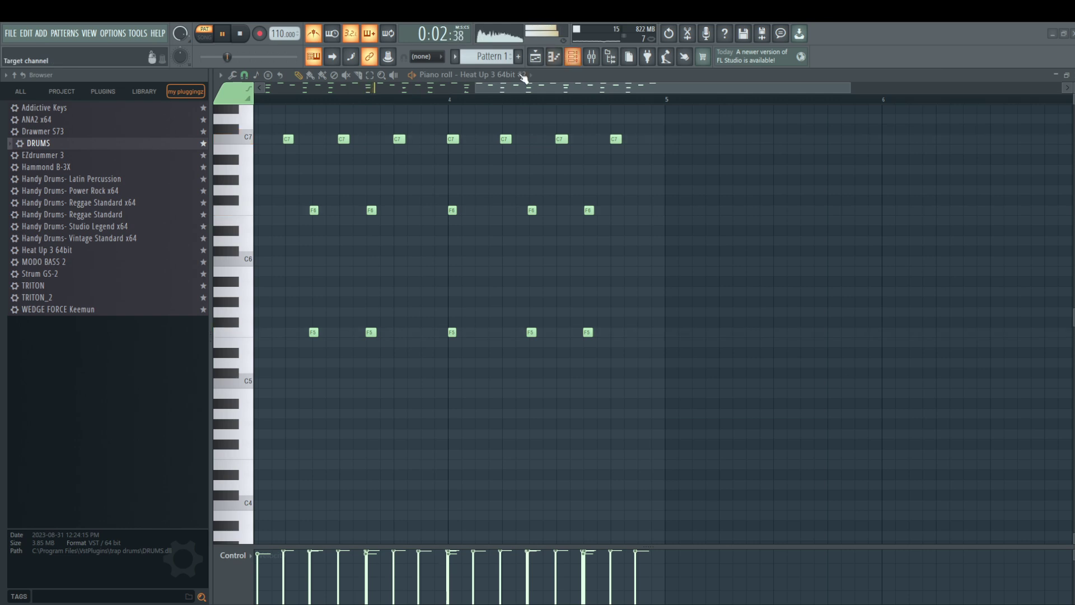
Add a second DRUMS instrument, advance its kit by two presets and open its notes in the piano roll.
drag(38, 143, 568, 267)
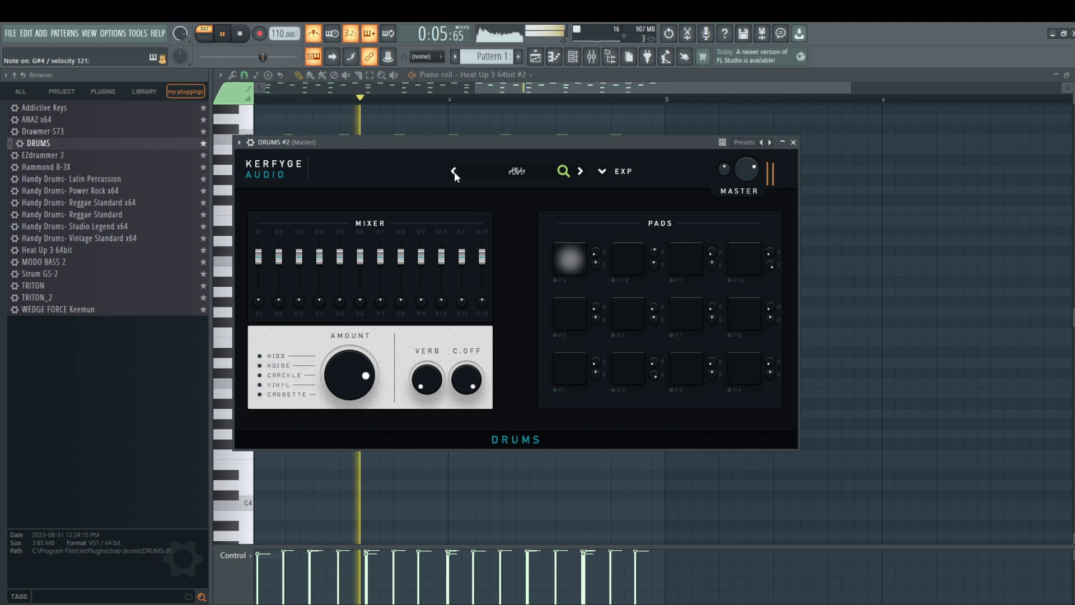
click(581, 172)
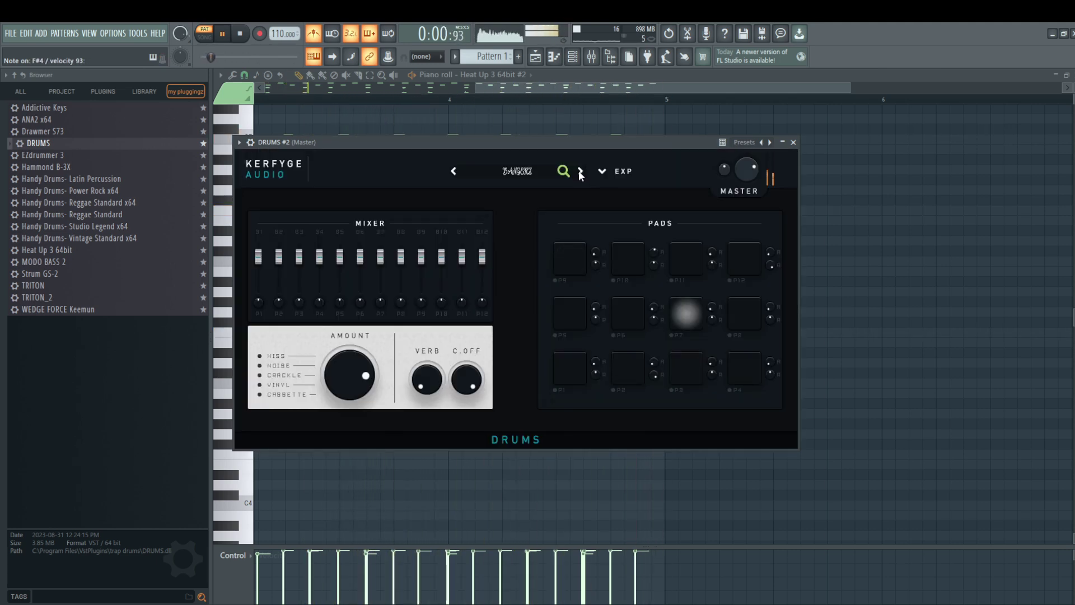
click(580, 172)
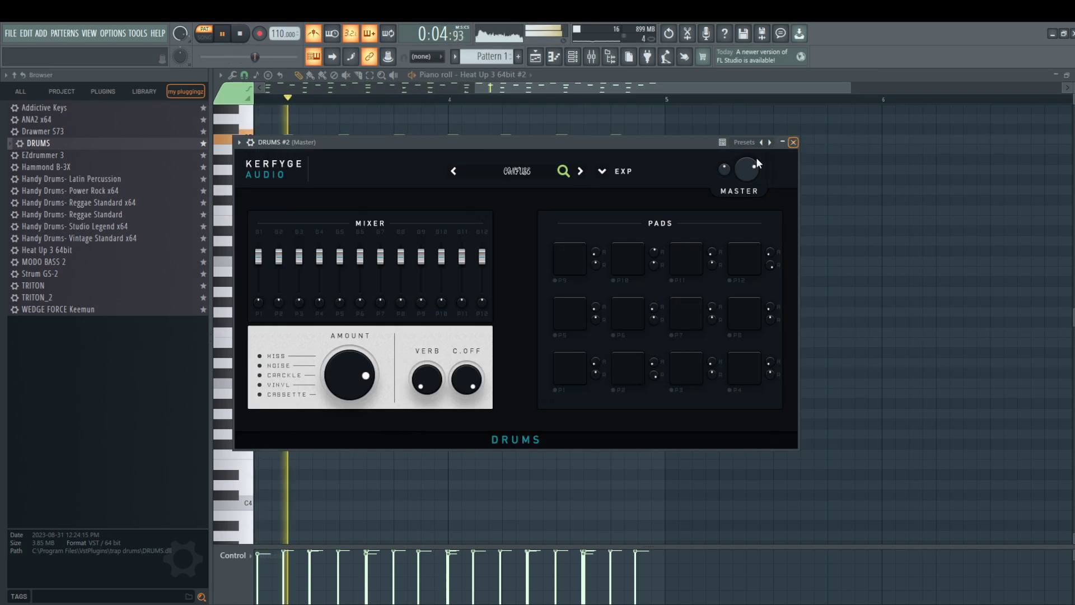
key(F7)
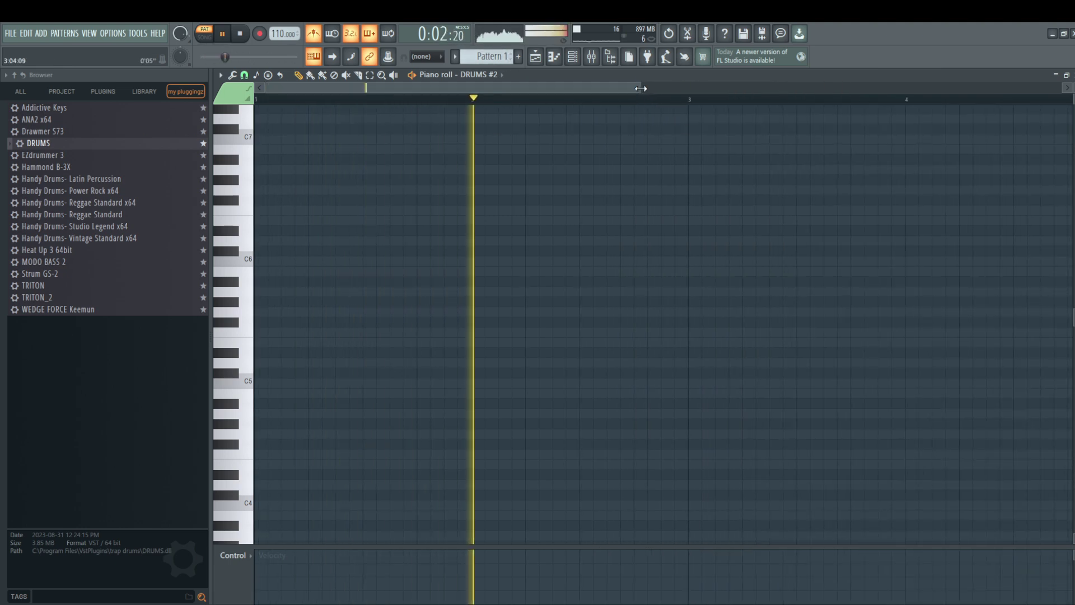
drag(642, 88, 699, 88)
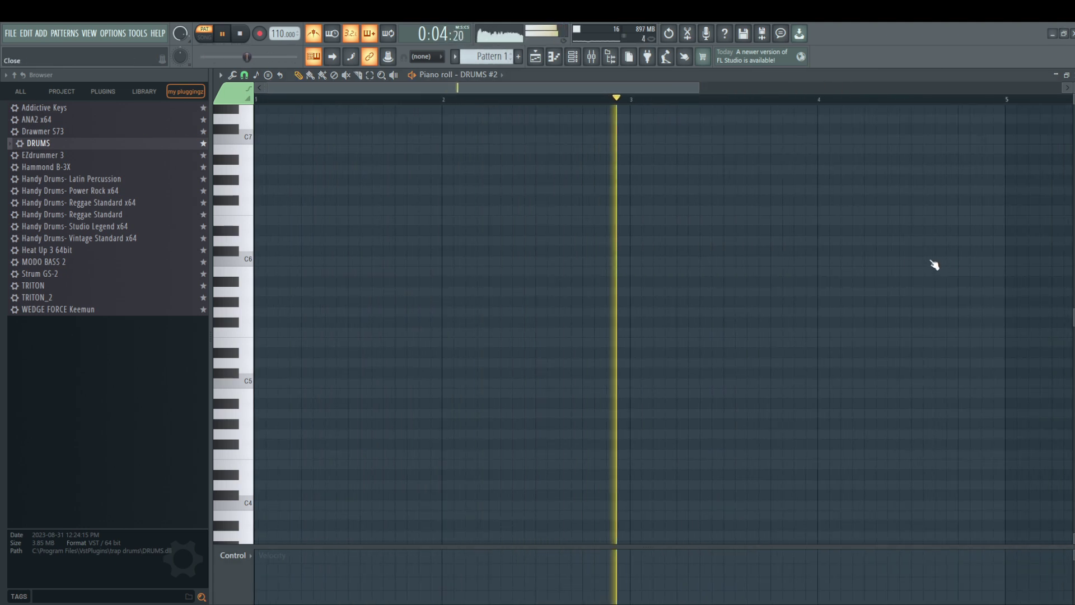
scroll(691, 520, up, 1)
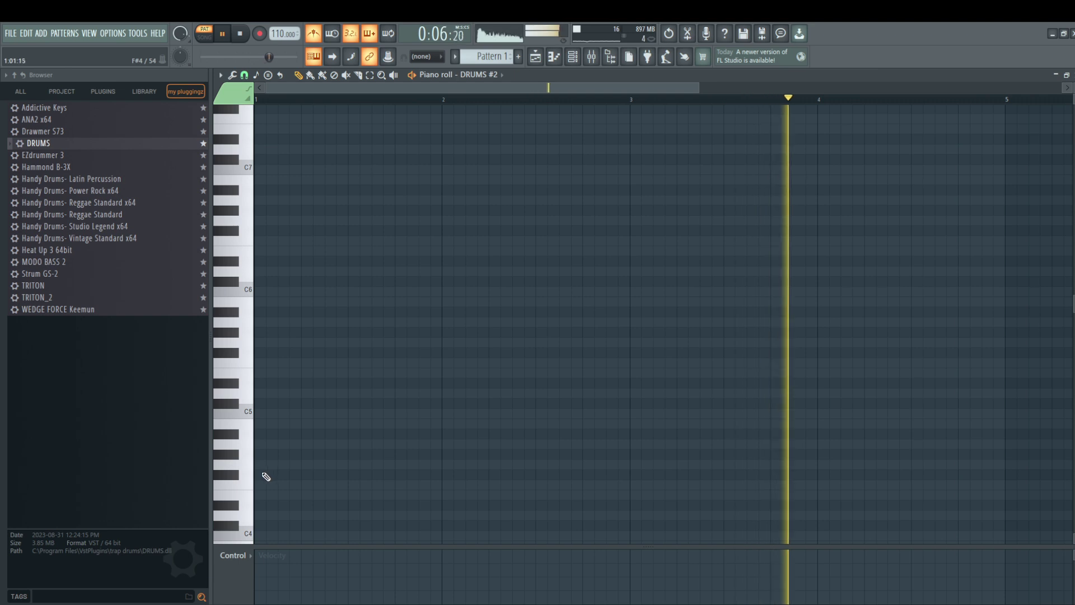
click(268, 475)
drag(277, 475, 268, 474)
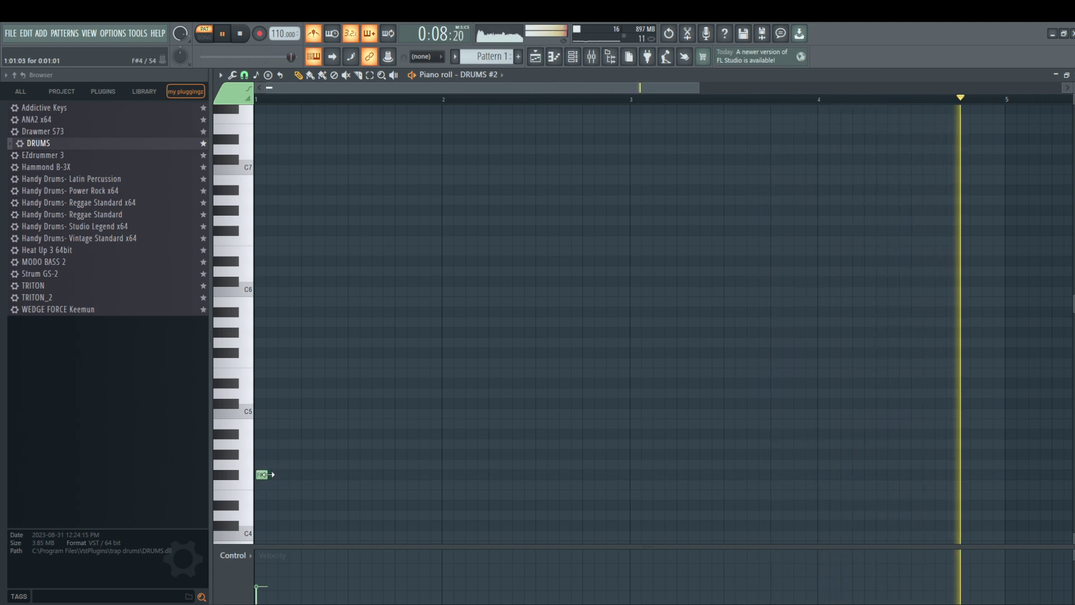
click(275, 475)
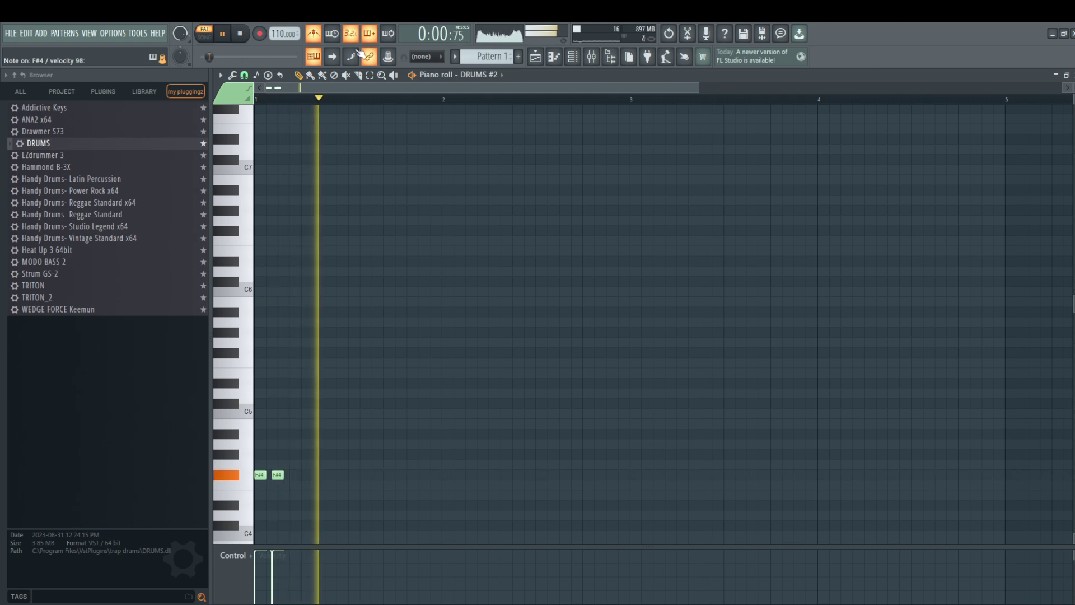
Record a running F#4 part over bars 1 to 4, fill the gap in bar 2 and delete the stray note at bar 5.
key(space)
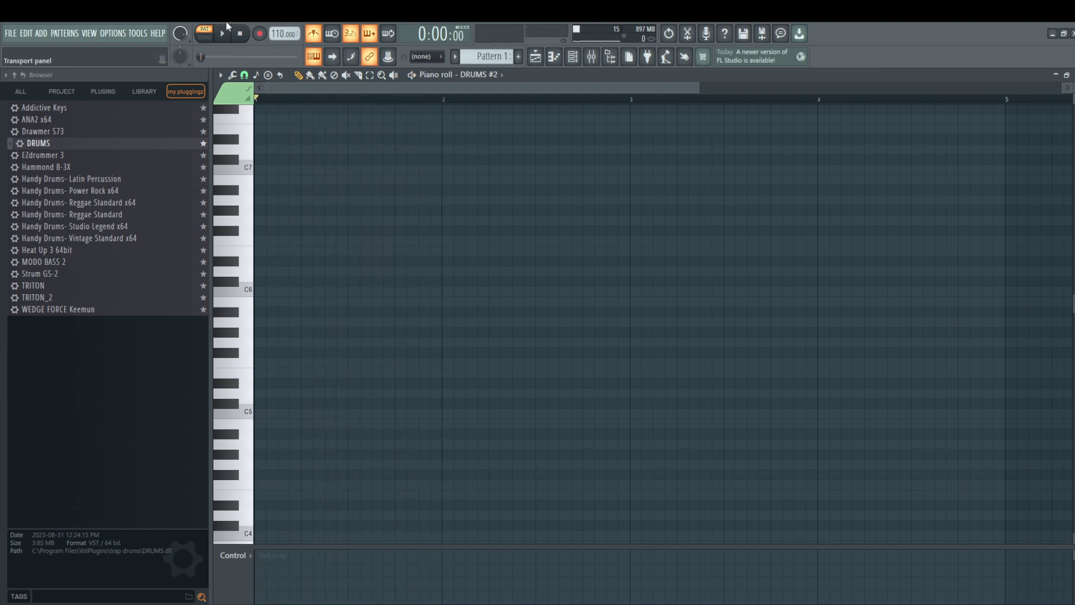
click(261, 36)
key(space)
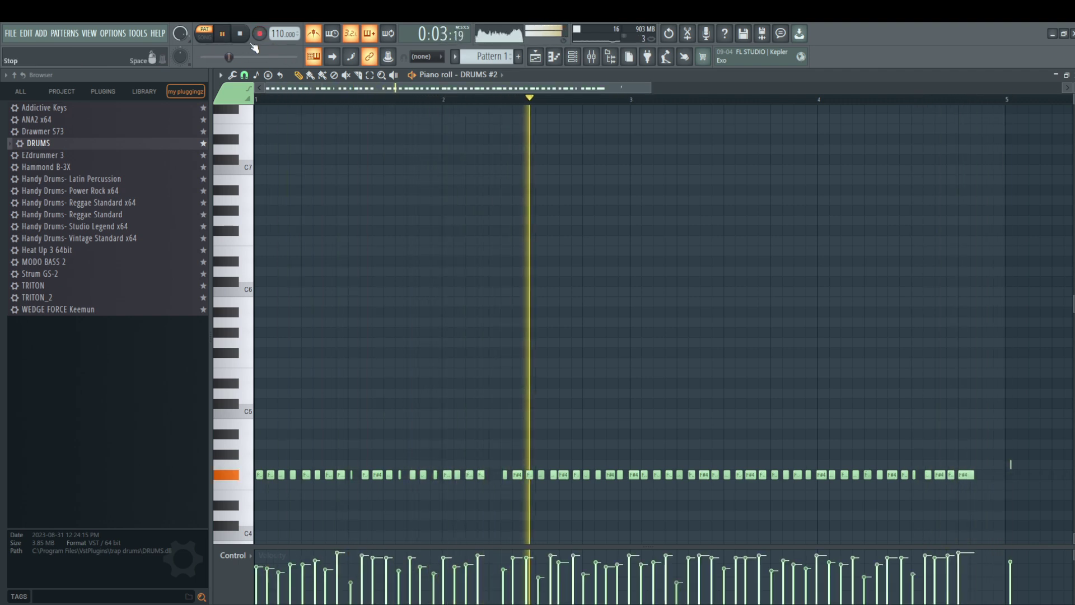
click(493, 475)
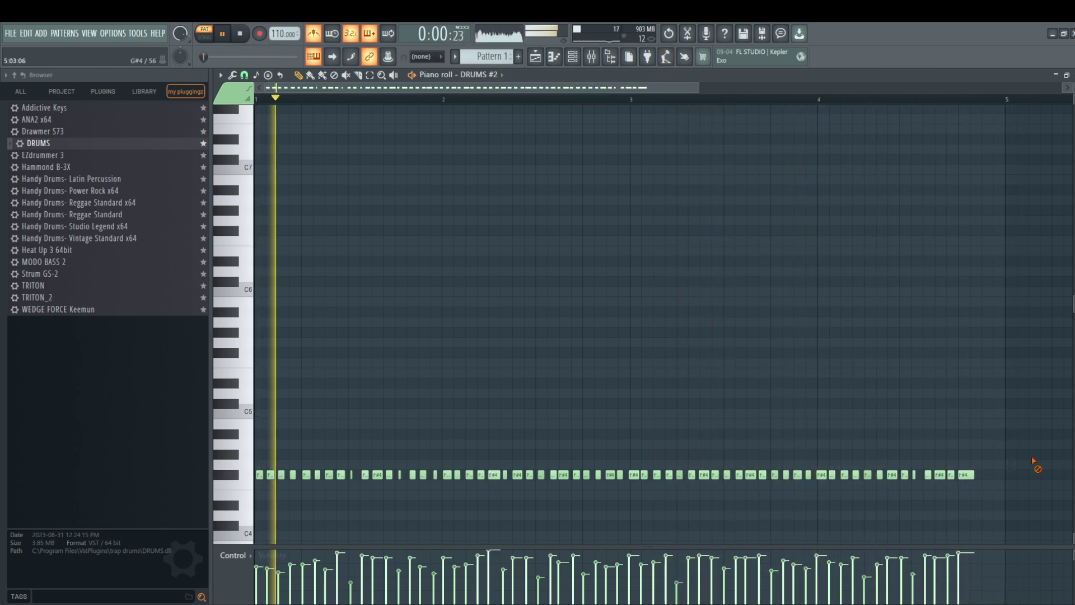
Quantize the second DRUMS instrument's recorded F#4 notes to the grid and open the Playlist.
drag(697, 89, 572, 90)
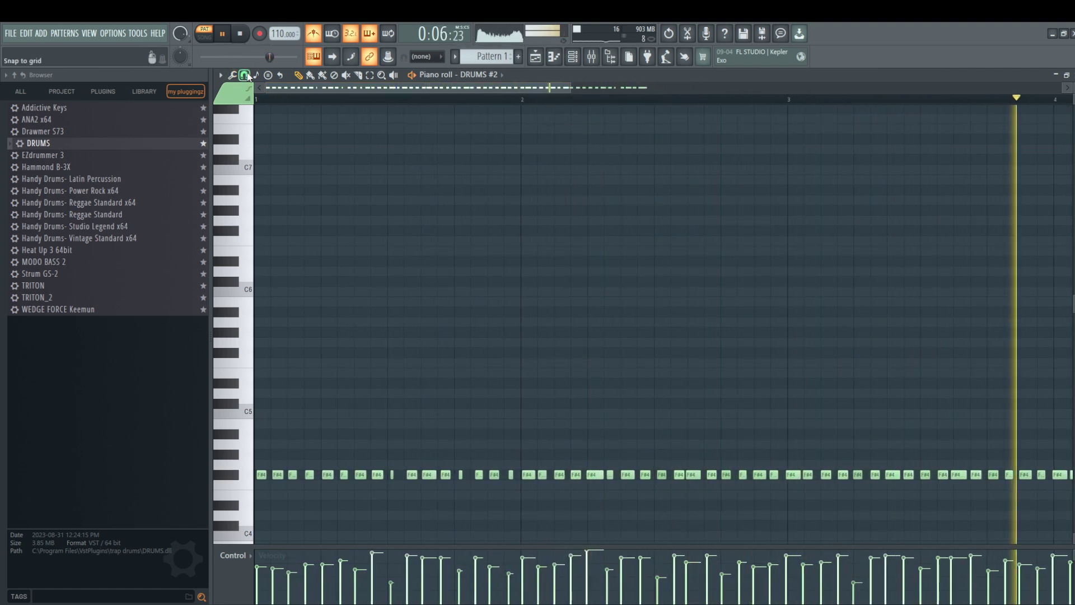
key(ctrl+q)
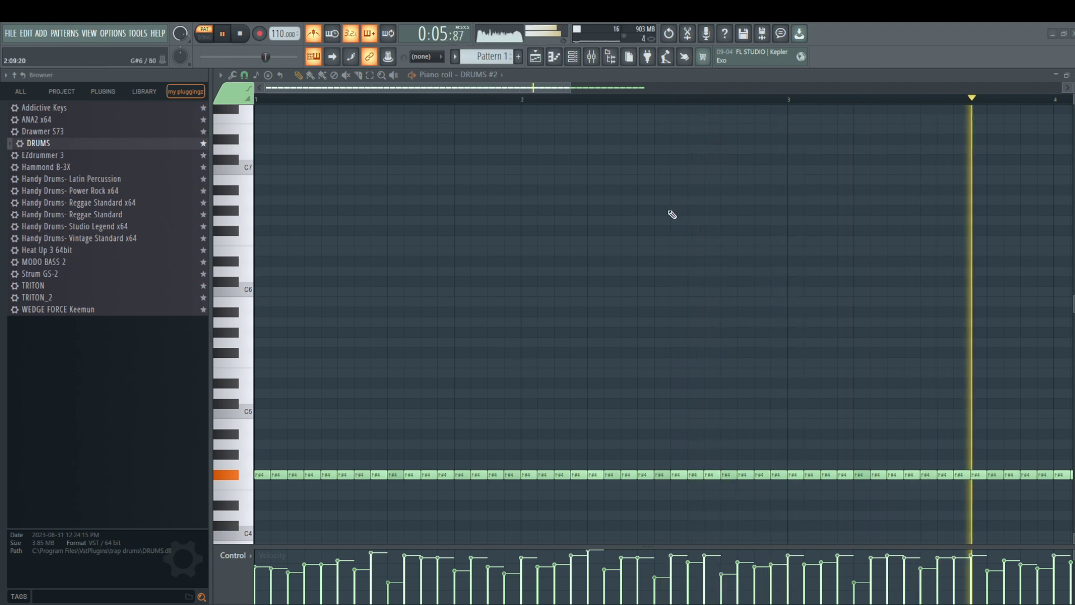
click(539, 58)
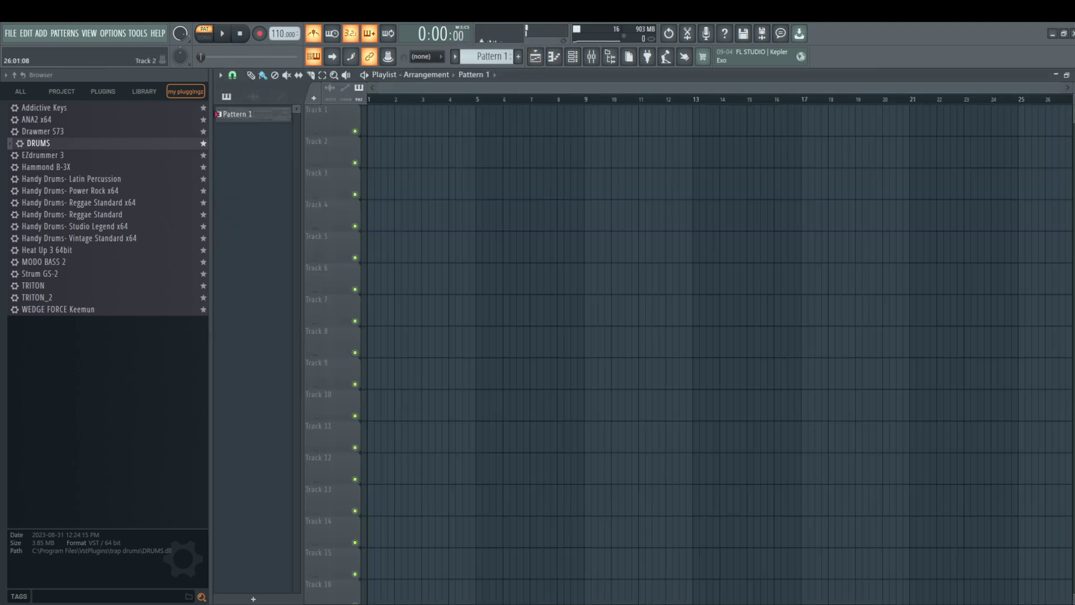